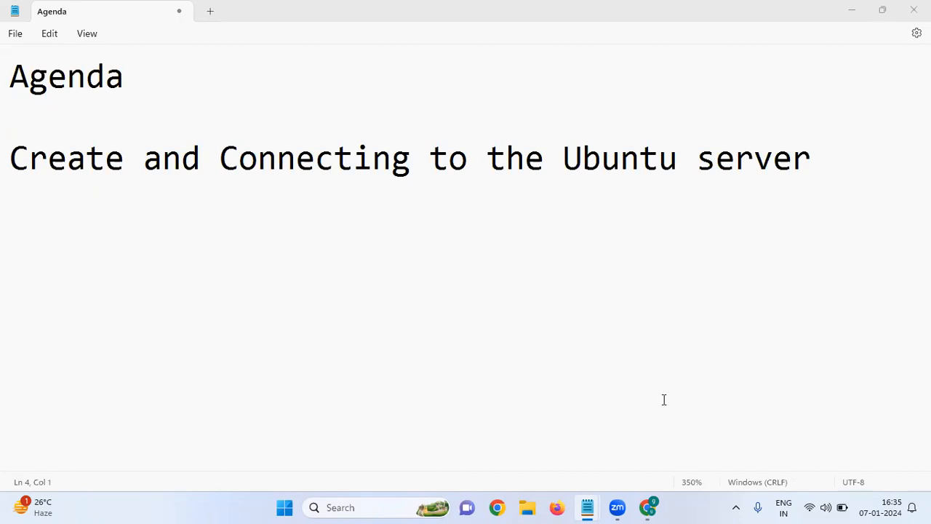
# Step: Switch to the AWS console in the browser, list all EC2 instances without the running-state filter, and start launching a new instance
pyautogui.moveTo(650, 509)
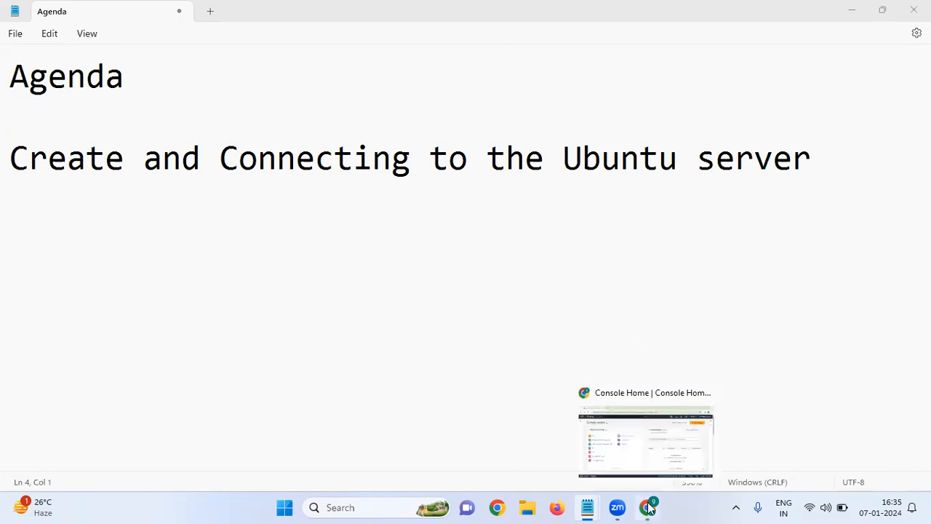
pyautogui.click(640, 462)
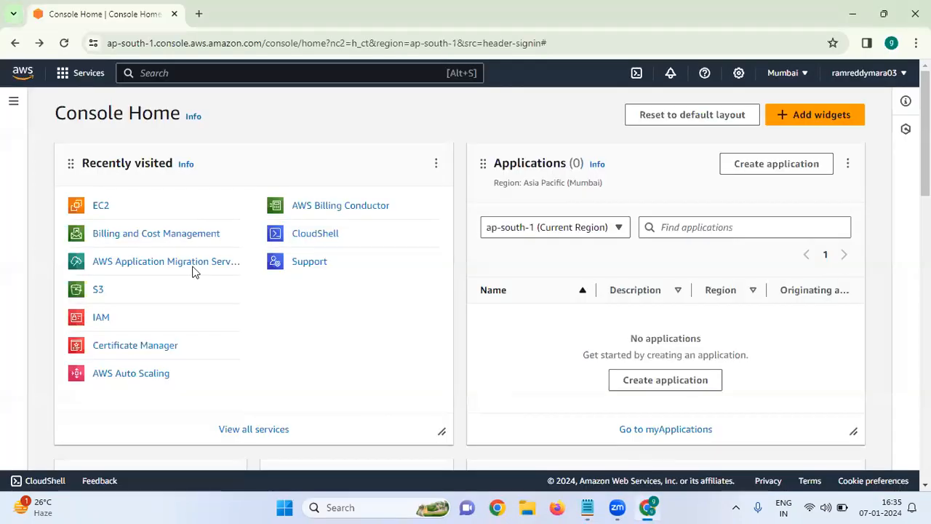
pyautogui.click(108, 210)
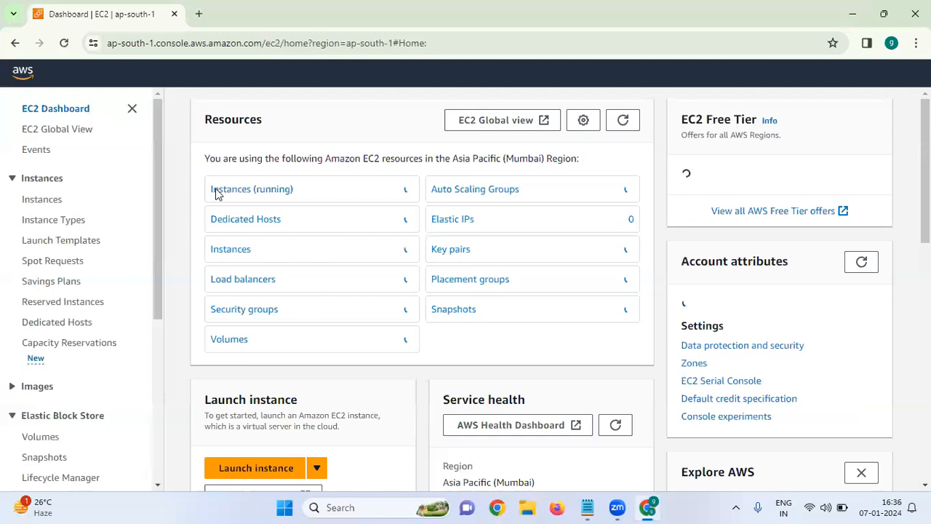
pyautogui.click(235, 191)
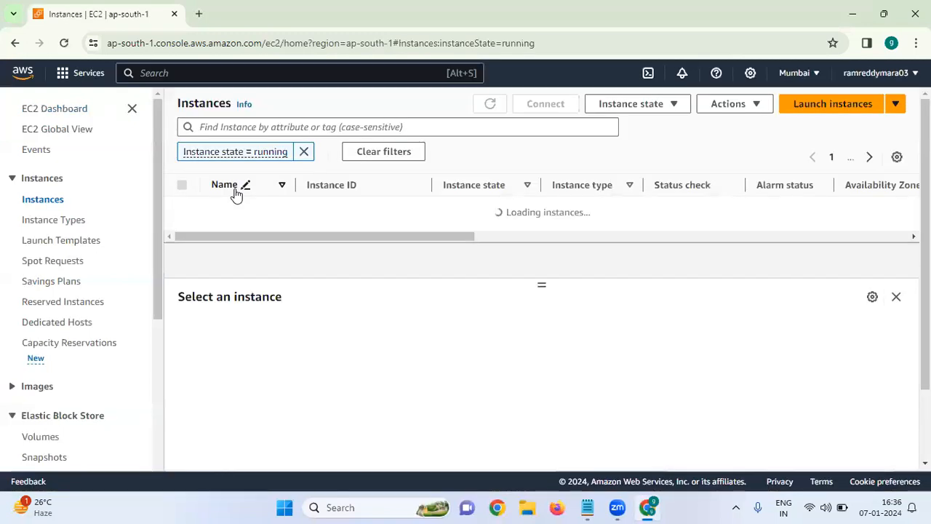
pyautogui.click(296, 154)
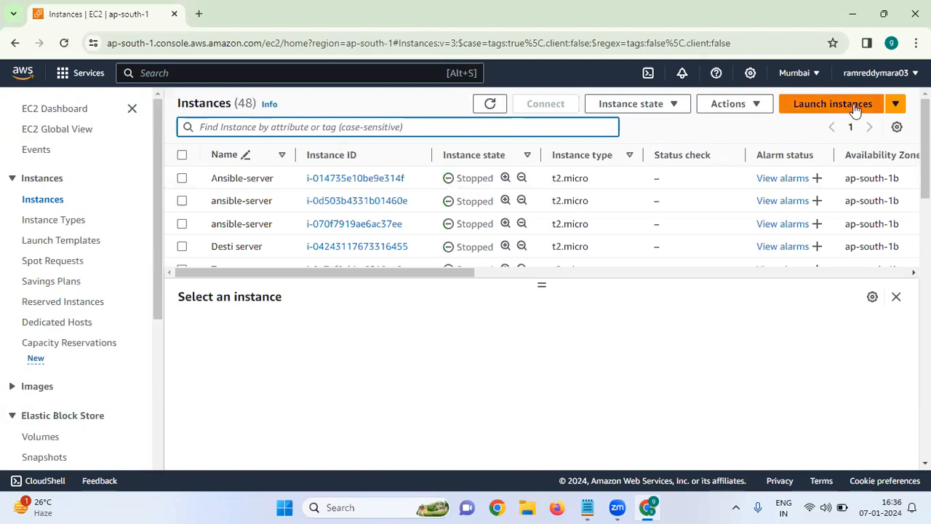
pyautogui.click(856, 107)
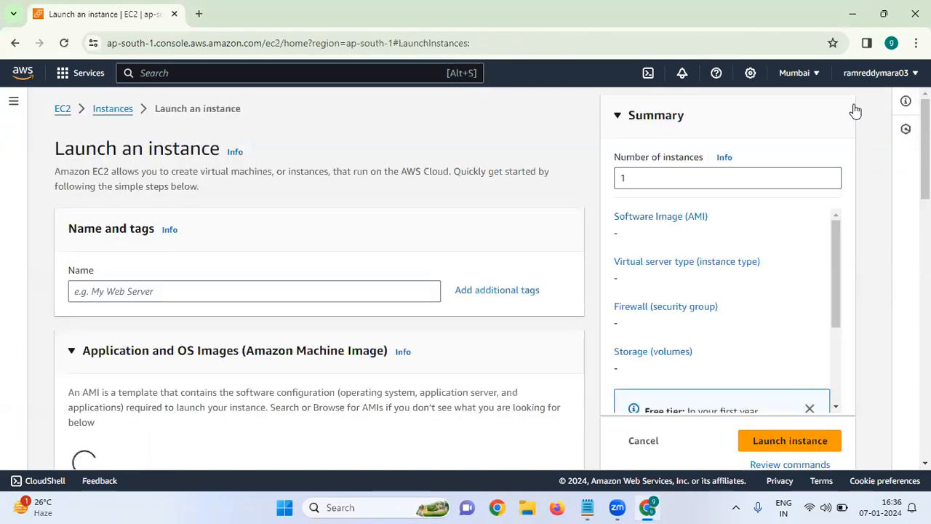
# Step: Name the new instance ubuntu-server
pyautogui.click(357, 291)
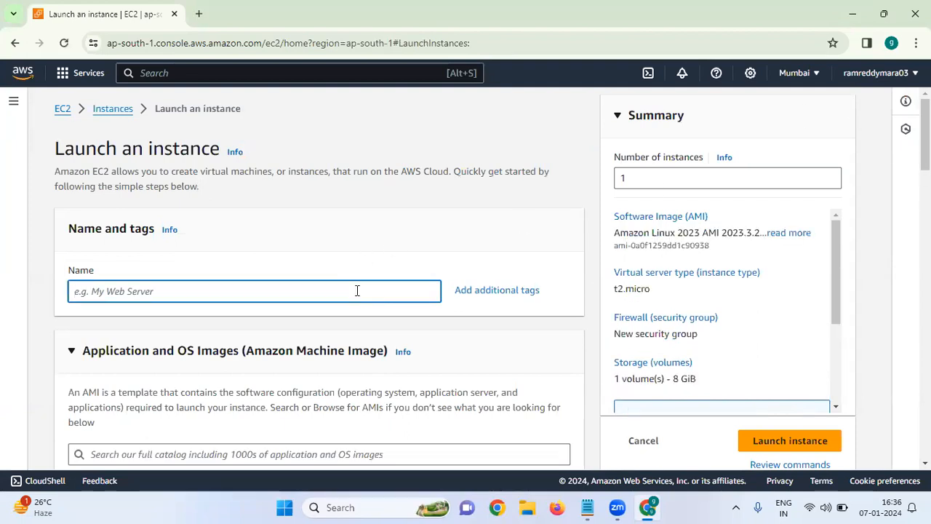
pyautogui.write('ubunt')
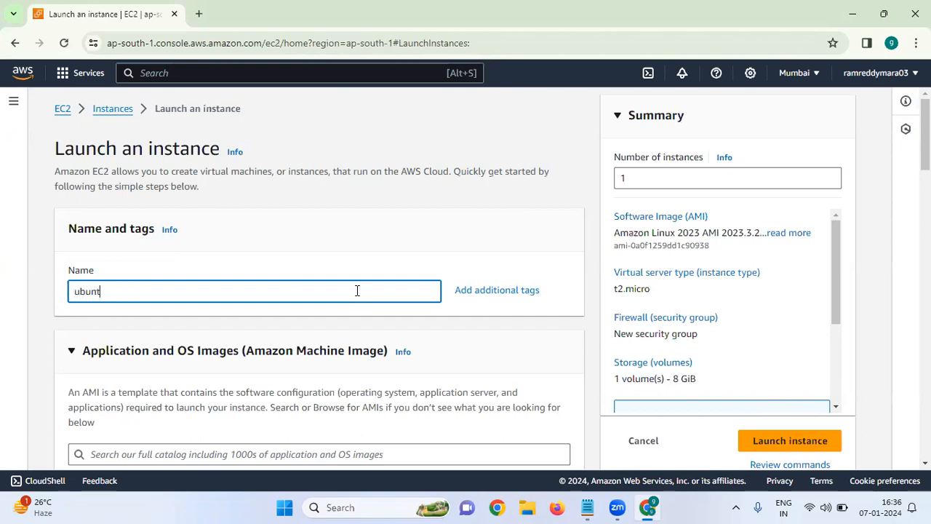
pyautogui.write('u-server')
pyautogui.click(359, 309)
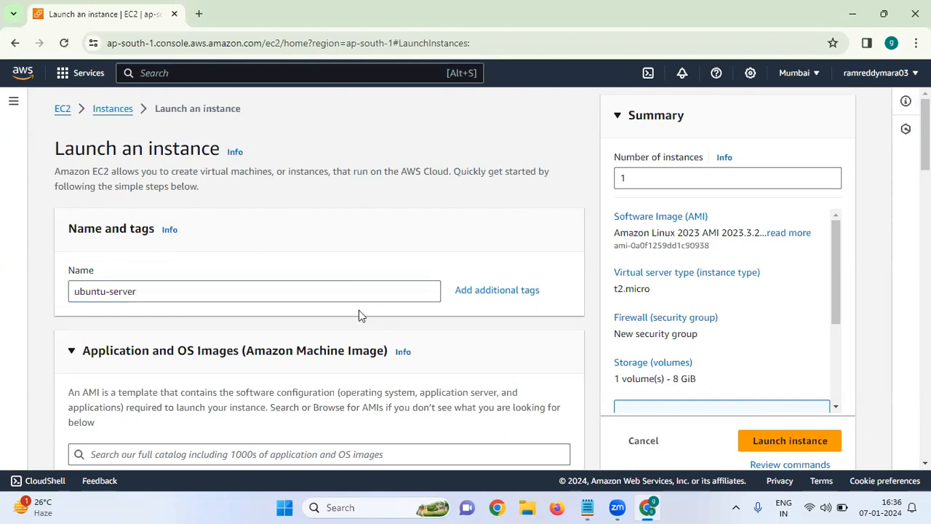
# Step: Choose Ubuntu as the quick-start operating system image for the instance
pyautogui.scroll(-2, 358, 310)
pyautogui.scroll(-1, 358, 313)
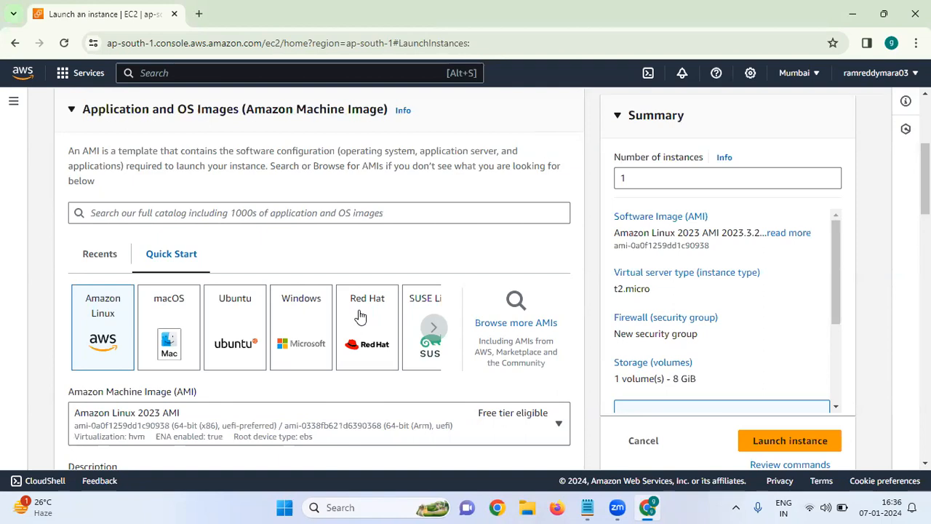
pyautogui.click(234, 336)
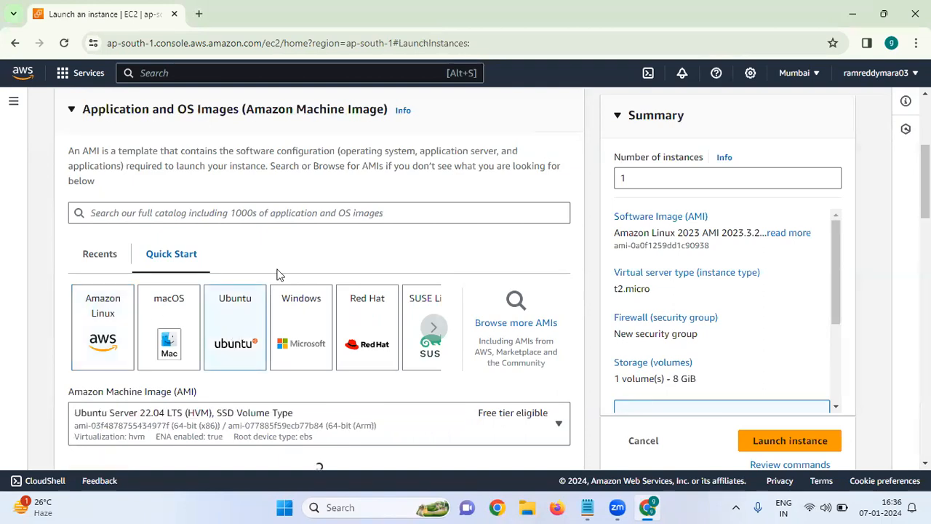
# Step: Examine the architecture options offered for the selected Ubuntu image
pyautogui.scroll(-3, 276, 270)
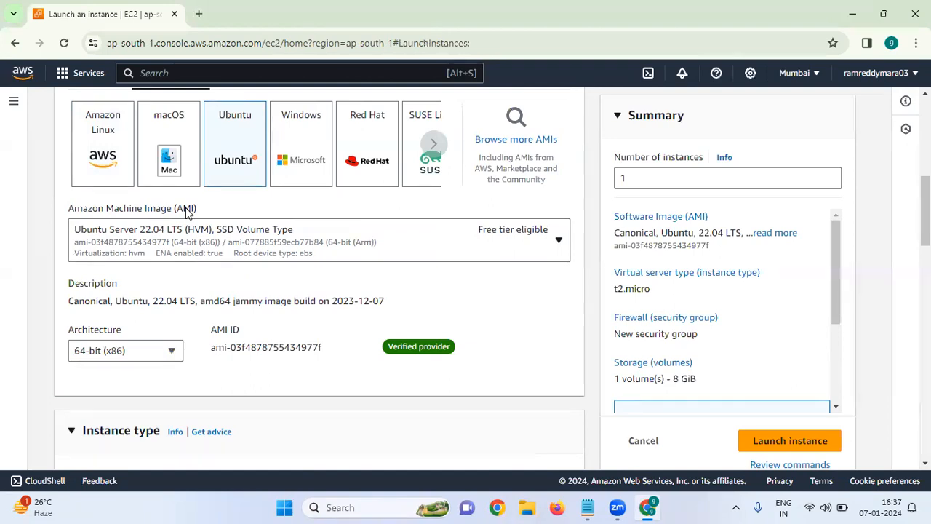
pyautogui.click(171, 352)
pyautogui.click(172, 353)
pyautogui.scroll(-2, 171, 353)
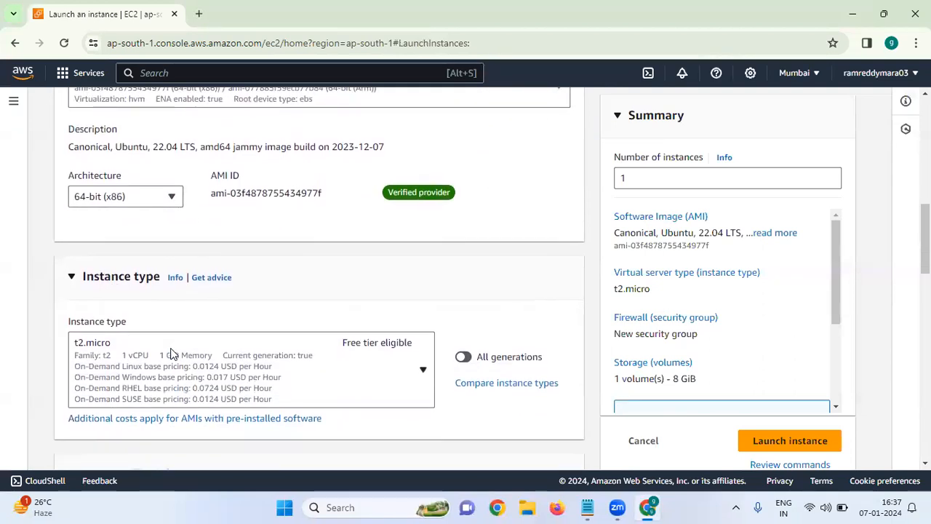
pyautogui.scroll(2, 171, 353)
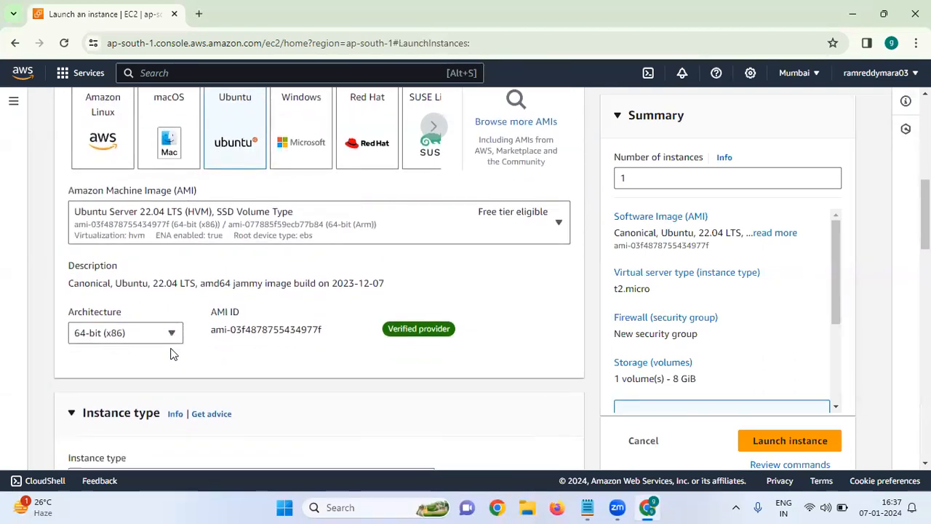
pyautogui.click(176, 335)
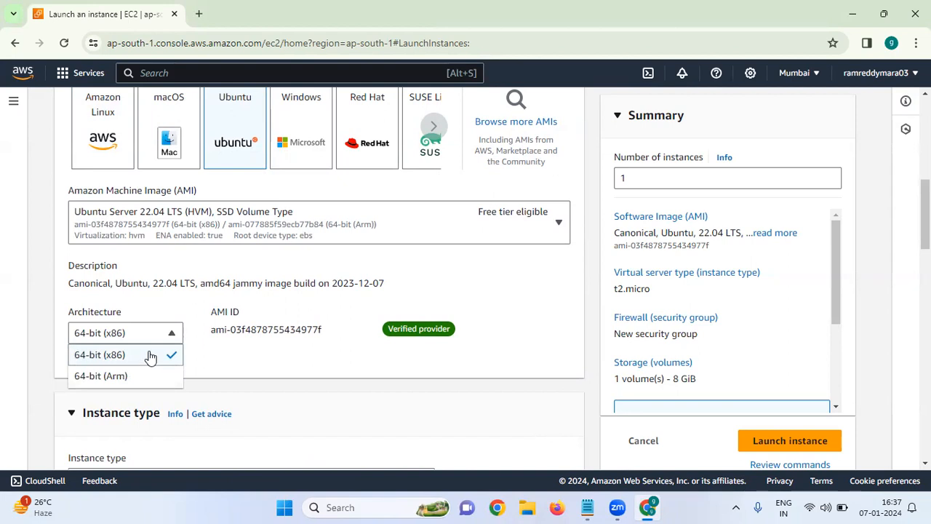
pyautogui.click(172, 335)
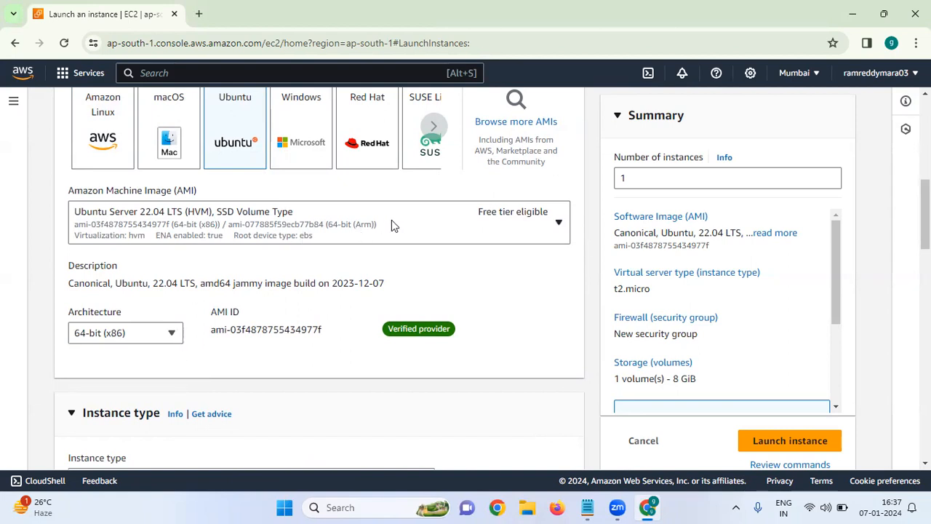
# Step: Review the available Ubuntu machine image versions and their free tier eligibility, keeping the current selection
pyautogui.click(558, 224)
pyautogui.click(558, 226)
pyautogui.click(558, 225)
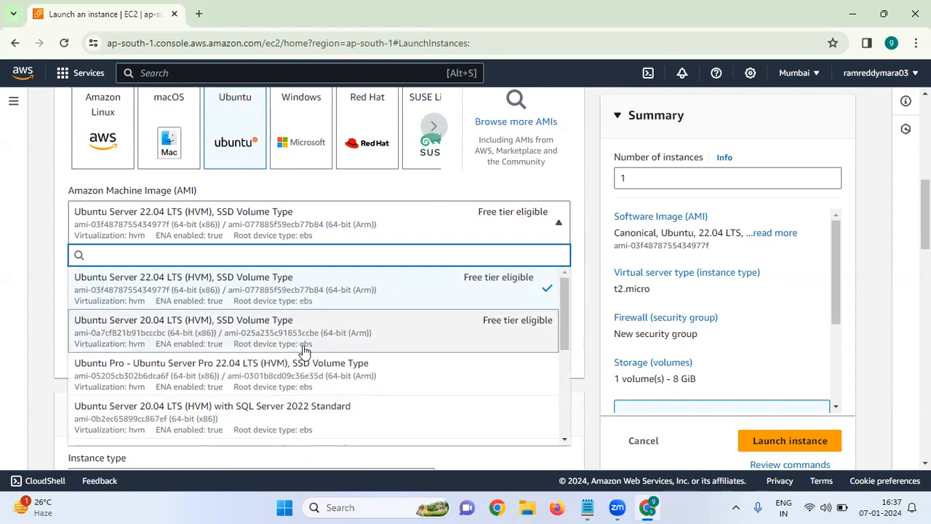
pyautogui.scroll(1, 254, 301)
pyautogui.scroll(-2, 254, 301)
pyautogui.scroll(2, 227, 287)
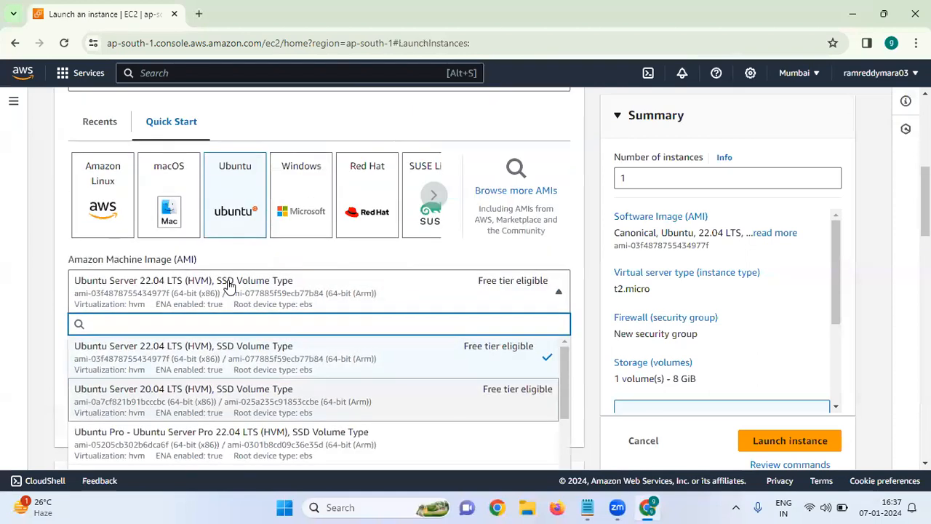
pyautogui.click(553, 292)
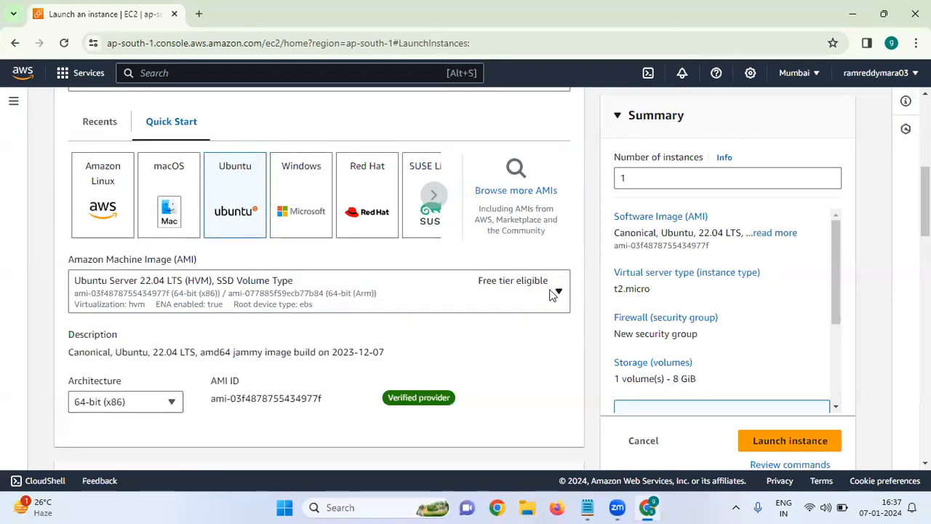
pyautogui.click(454, 287)
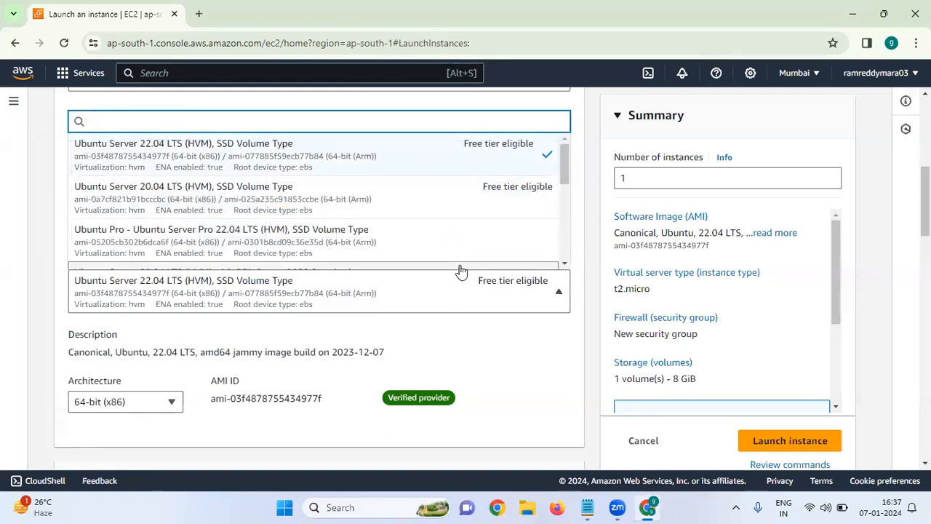
pyautogui.click(559, 298)
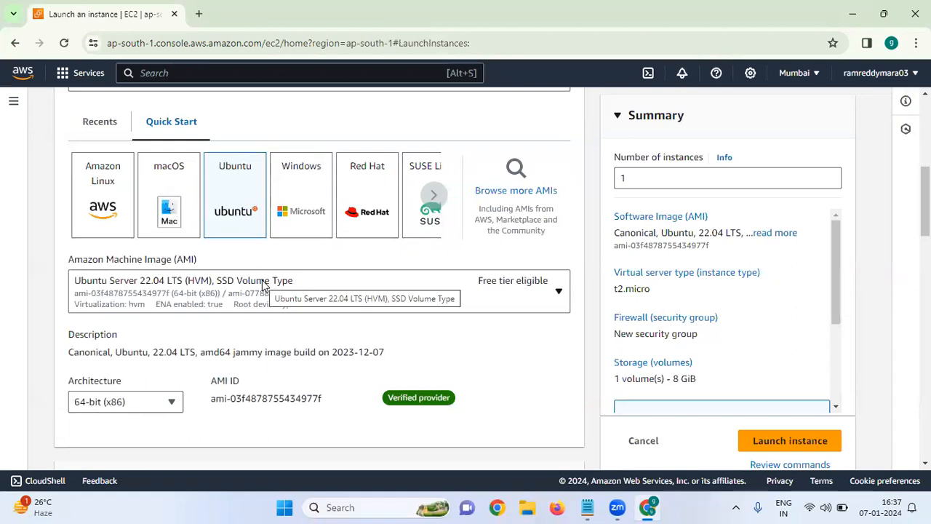
# Step: Look through the available instance types with their CPU, memory and pricing, keeping the current selection
pyautogui.scroll(-4, 432, 290)
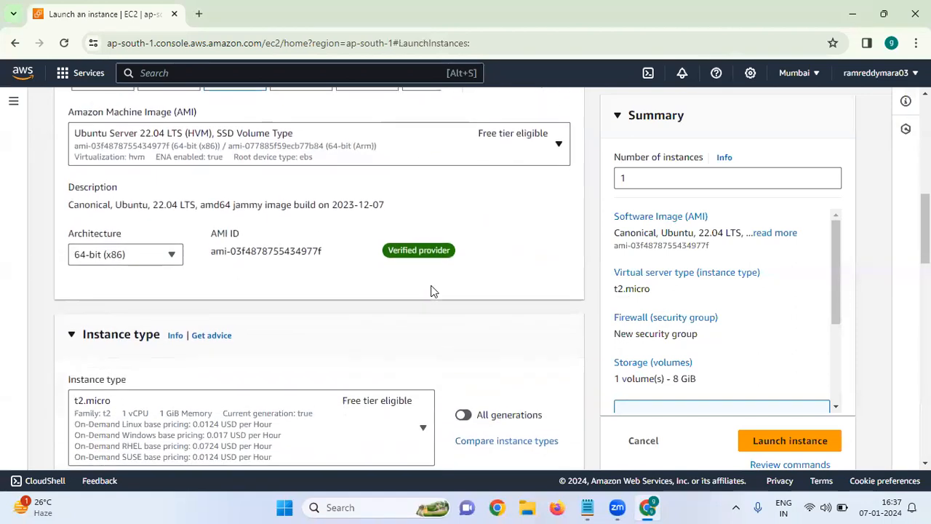
pyautogui.scroll(-1, 431, 291)
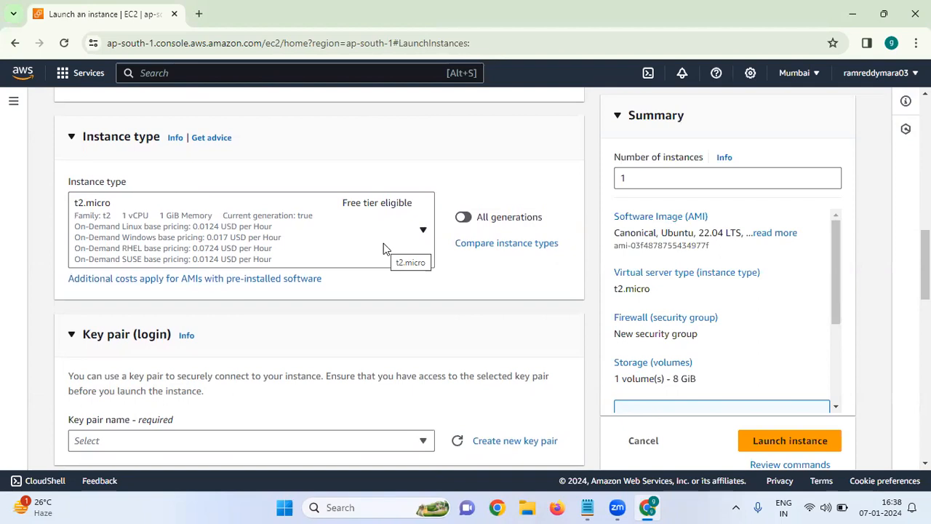
pyautogui.click(423, 231)
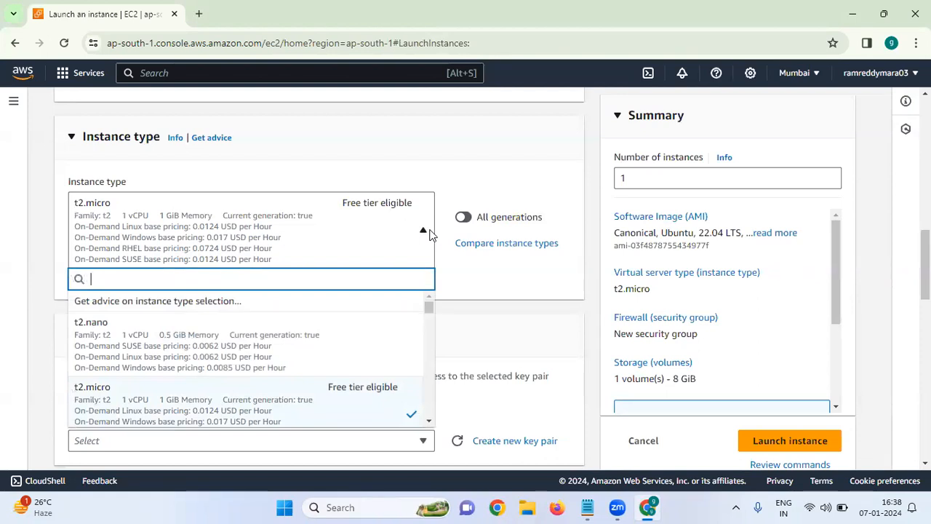
pyautogui.click(429, 234)
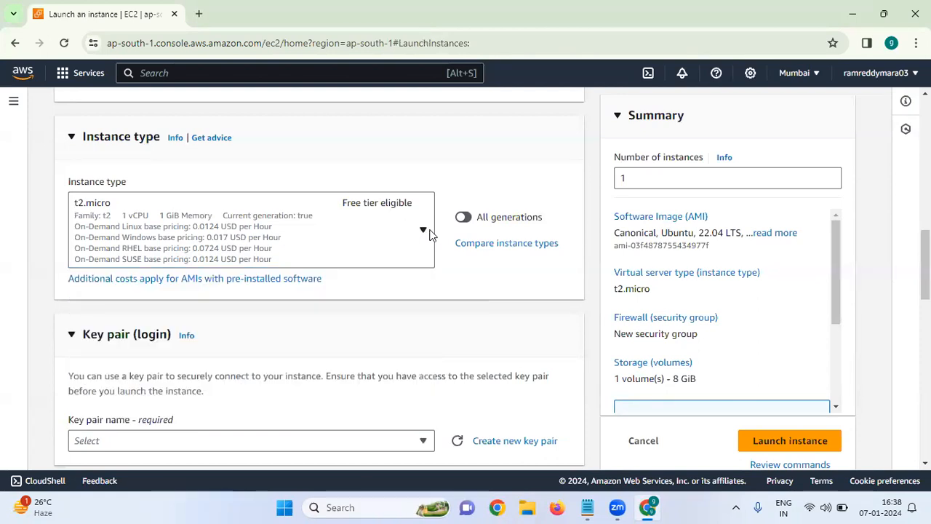
pyautogui.click(429, 233)
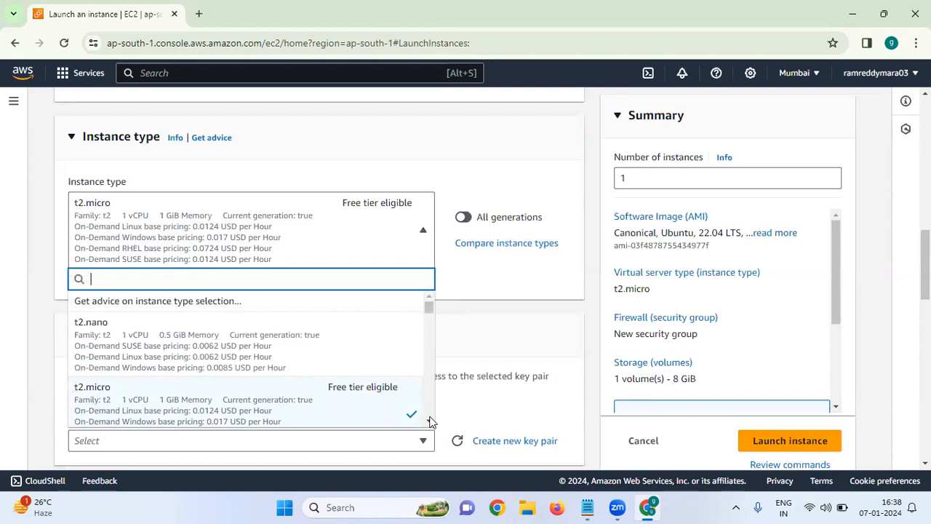
pyautogui.scroll(-3, 429, 422)
pyautogui.scroll(-3, 429, 419)
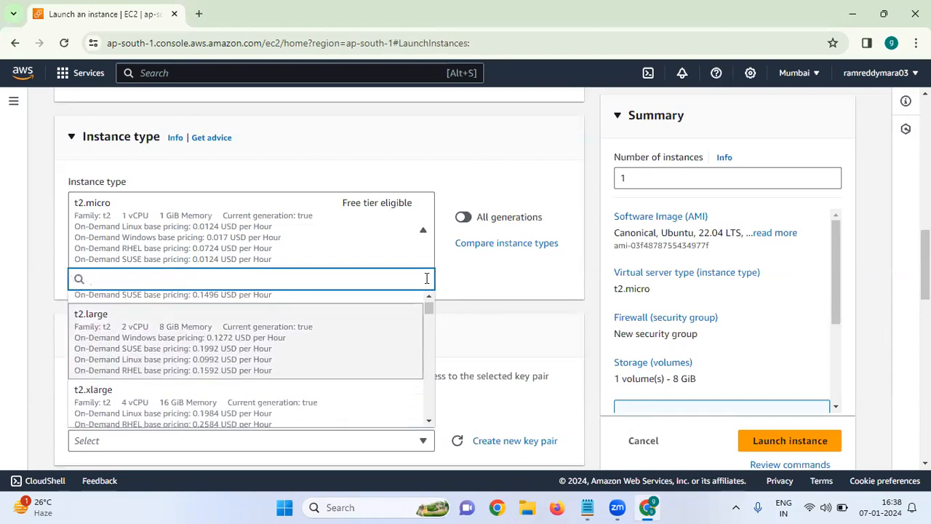
pyautogui.click(422, 231)
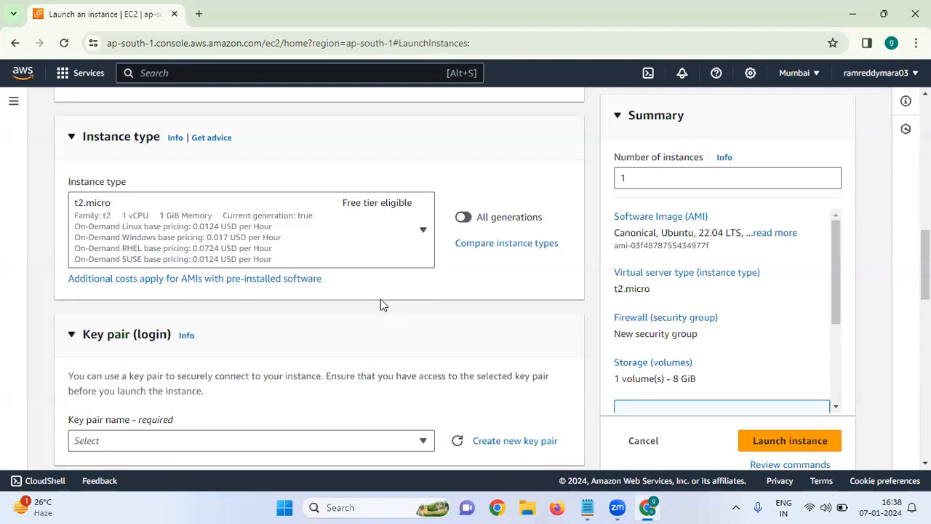
# Step: Look through the existing key pairs offered for logging in to the instance
pyautogui.scroll(-3, 380, 299)
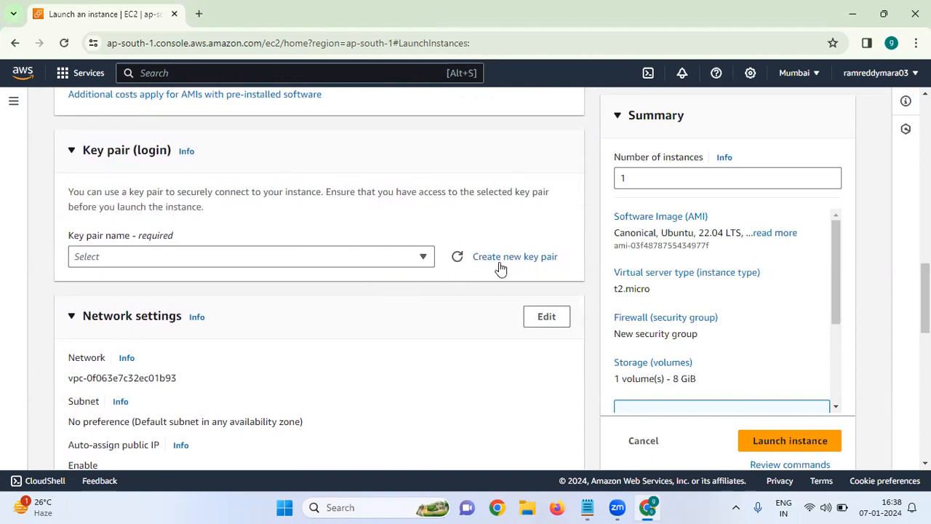
pyautogui.click(390, 260)
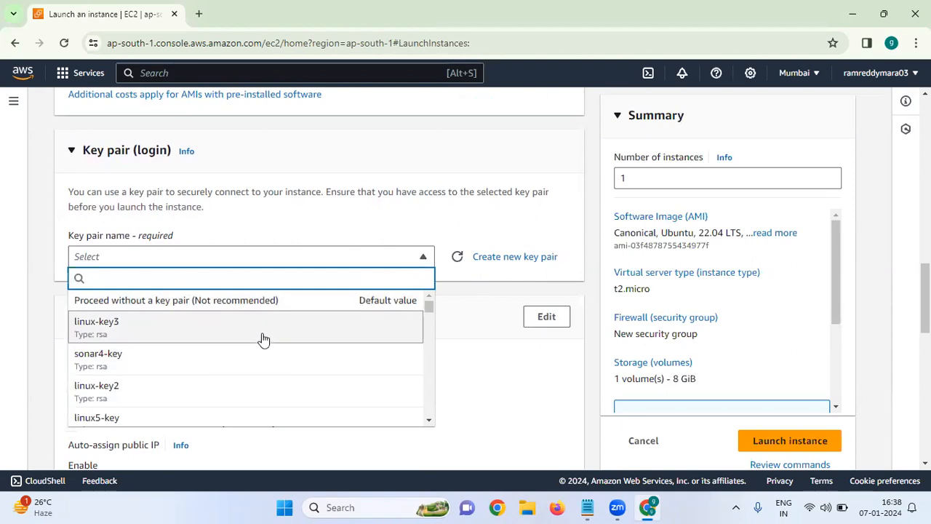
pyautogui.click(368, 258)
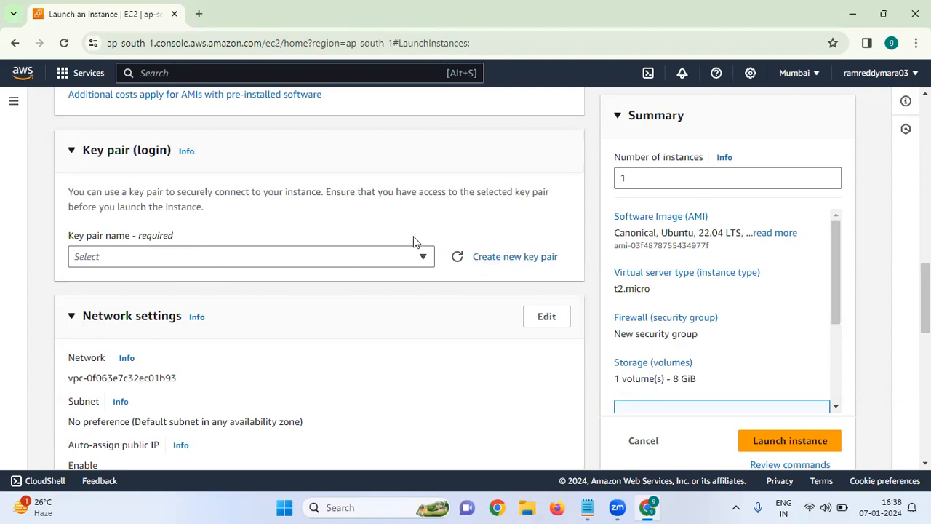
pyautogui.click(403, 258)
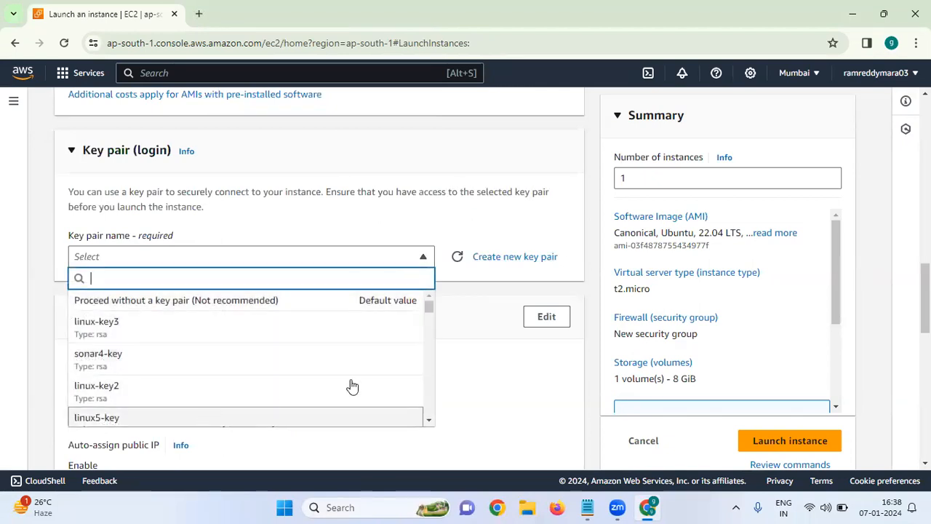
# Step: Create a new RSA key pair named ubuntu-key with the .pem private key format
pyautogui.click(500, 258)
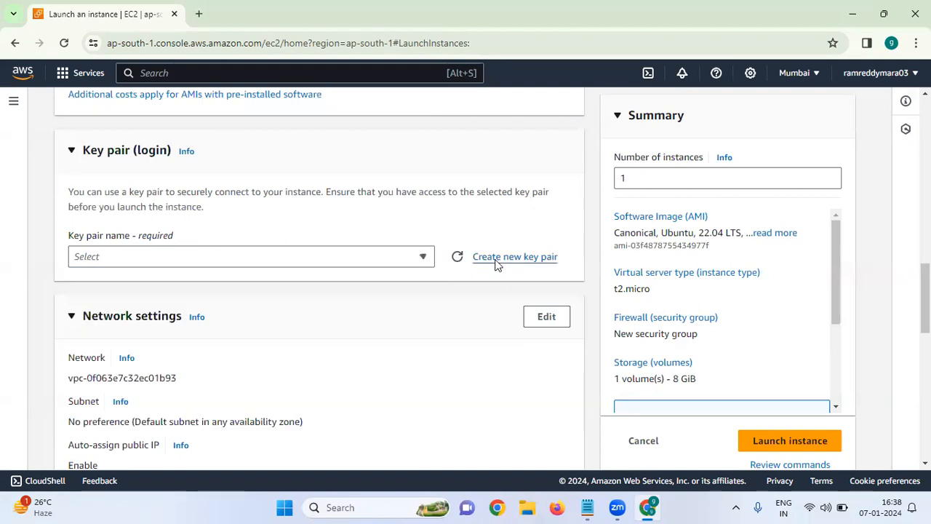
pyautogui.click(432, 190)
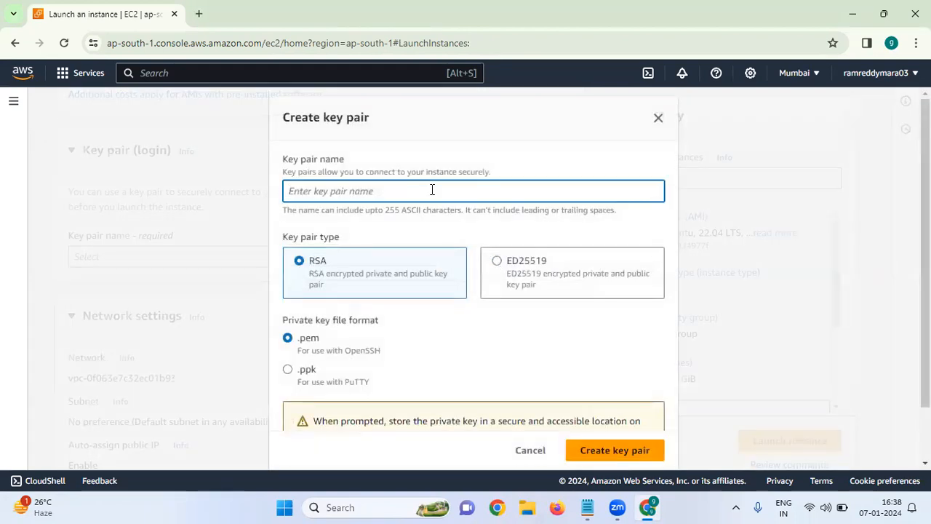
pyautogui.write('ubun')
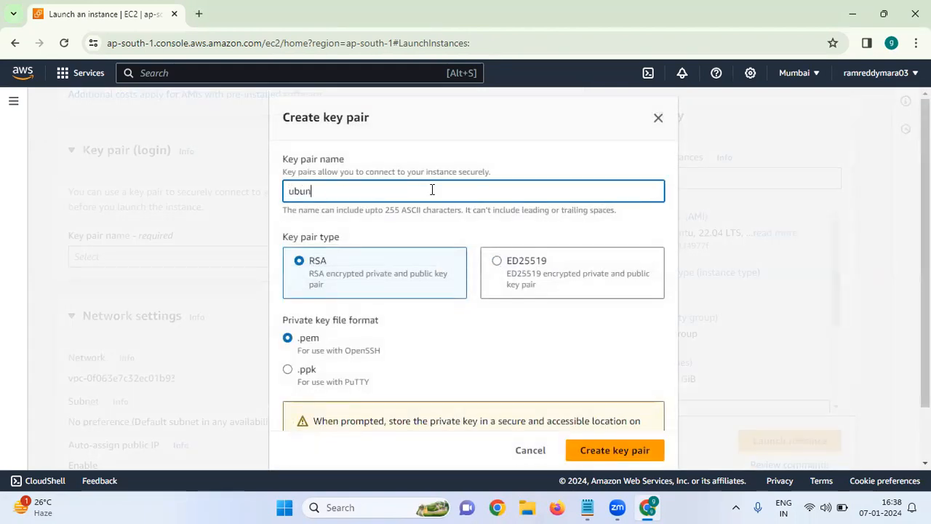
pyautogui.write('tu-key')
pyautogui.click(442, 217)
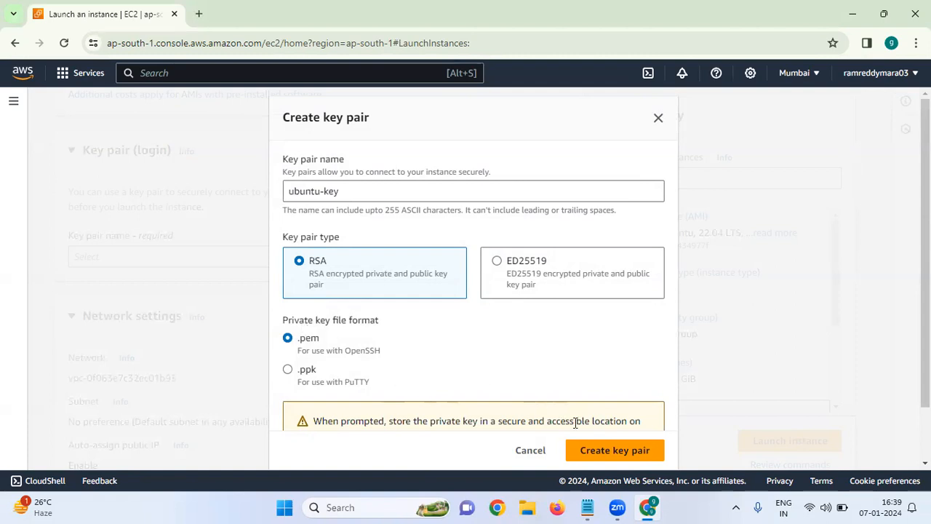
pyautogui.click(599, 452)
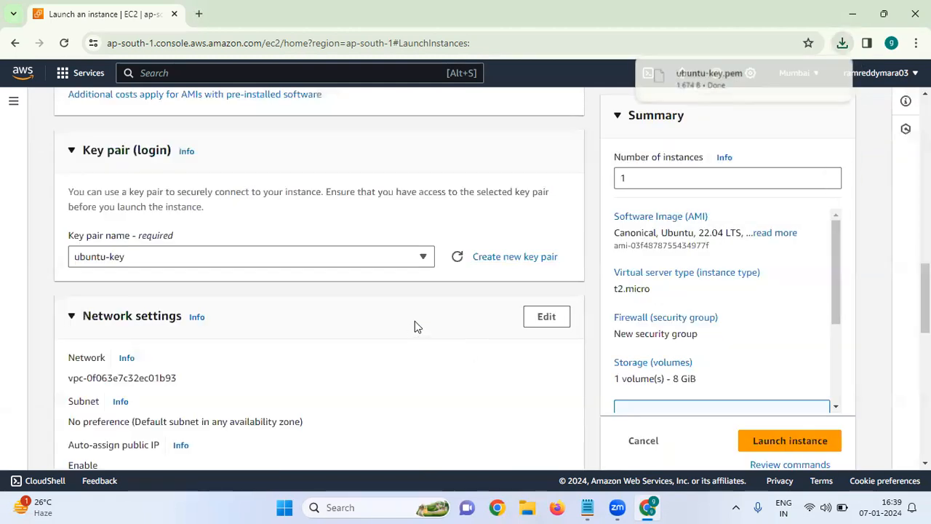
# Step: Open the network settings for editing and choose Enable for auto-assigning a public IP
pyautogui.scroll(-2, 414, 327)
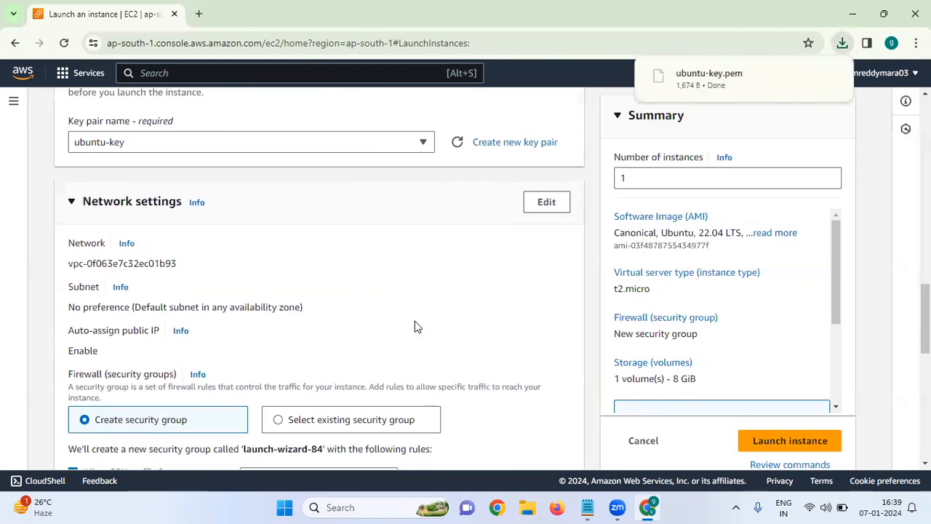
pyautogui.click(547, 197)
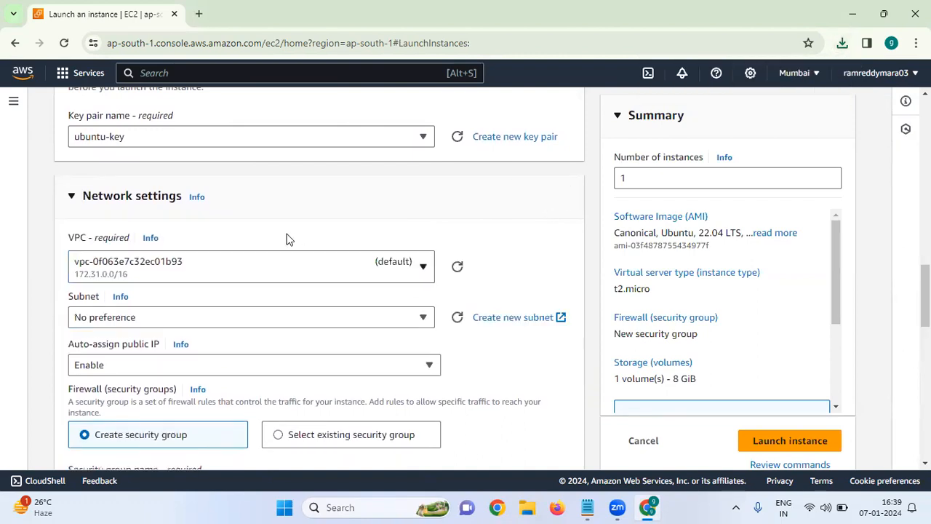
pyautogui.scroll(-1, 286, 239)
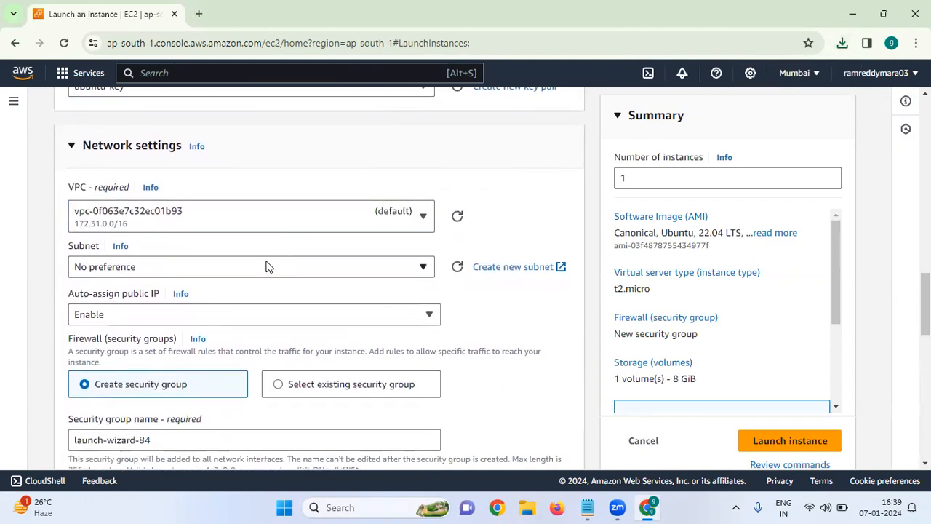
pyautogui.scroll(-2, 270, 266)
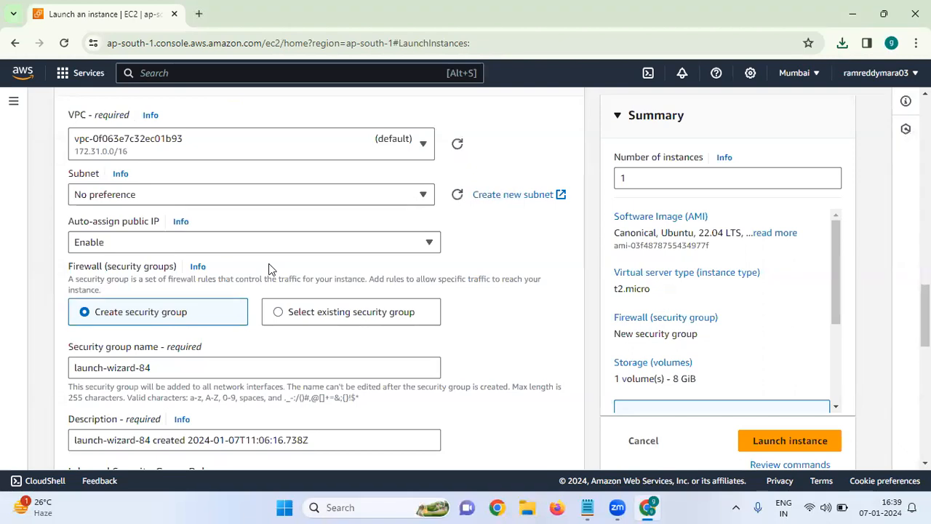
pyautogui.click(278, 243)
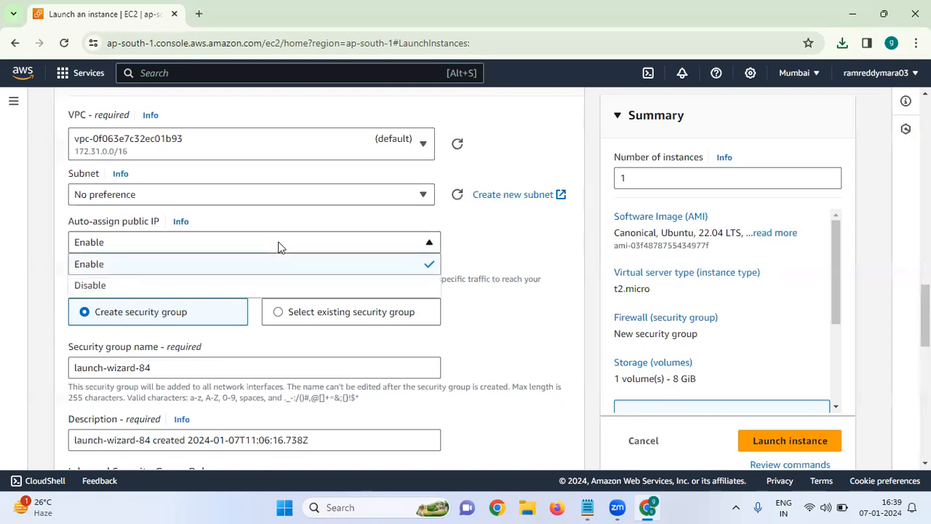
pyautogui.click(237, 266)
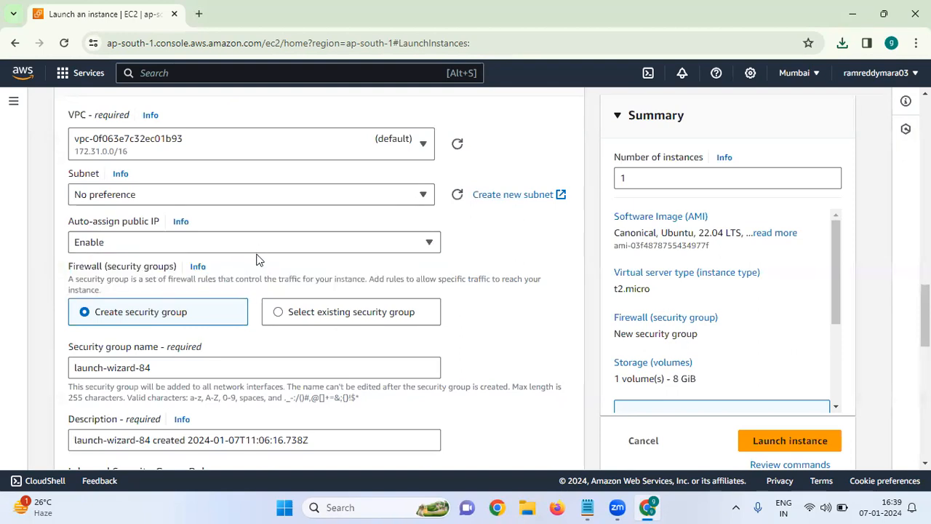
# Step: Compare the existing security groups option with creating a new group, ending on the option to create a security group
pyautogui.scroll(-3, 257, 260)
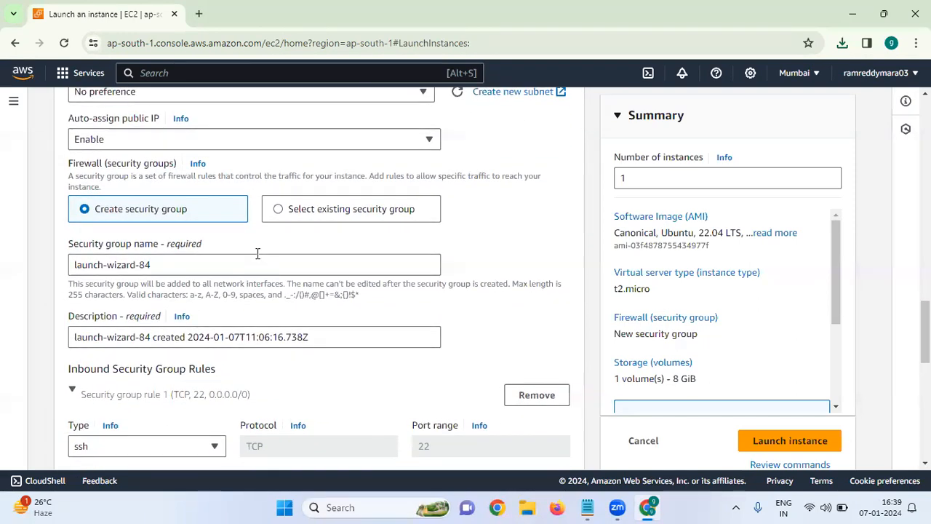
pyautogui.click(315, 211)
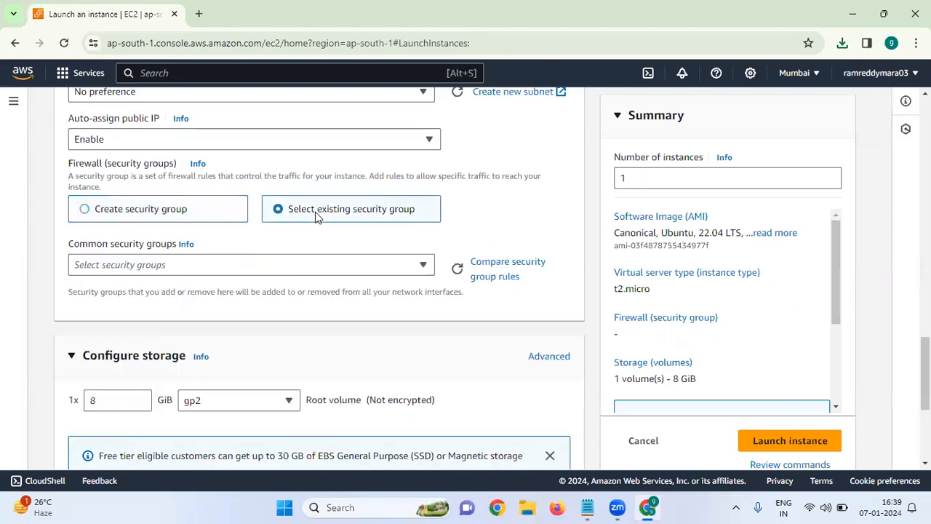
pyautogui.click(315, 263)
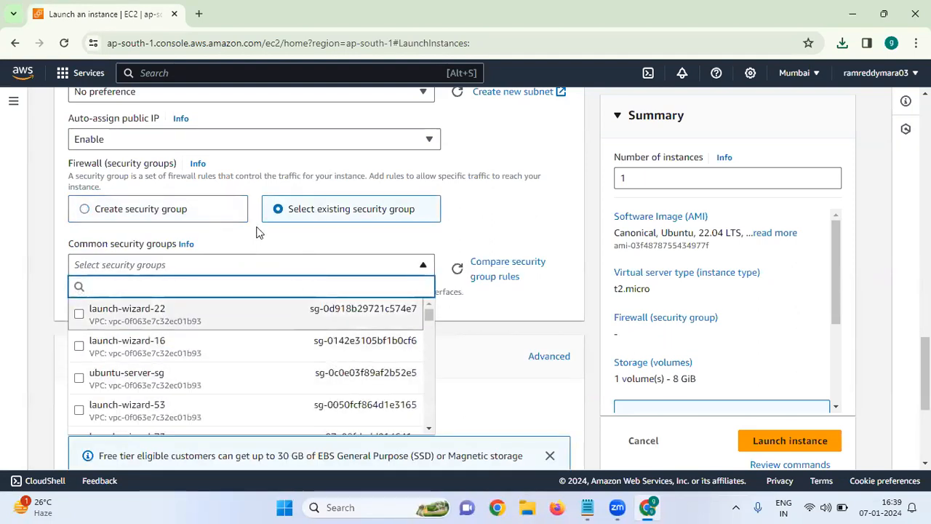
pyautogui.click(213, 215)
pyautogui.click(213, 214)
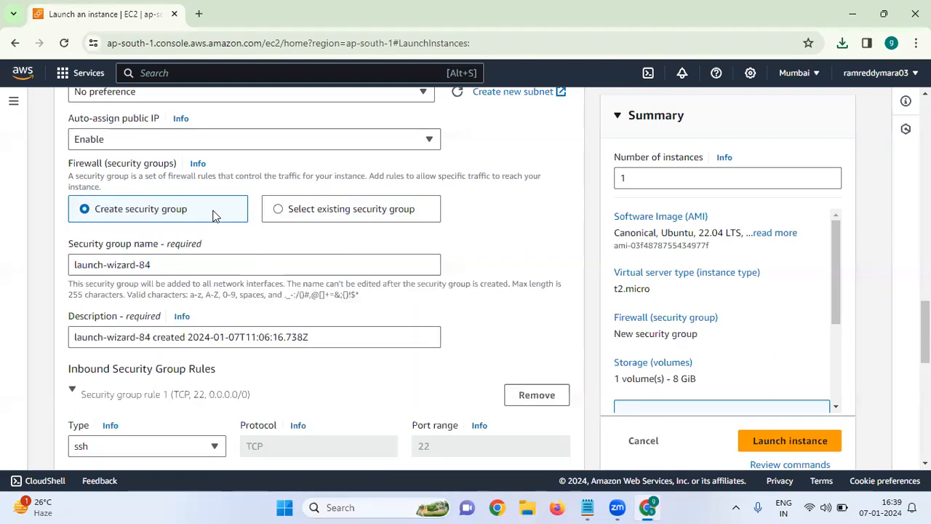
pyautogui.click(309, 211)
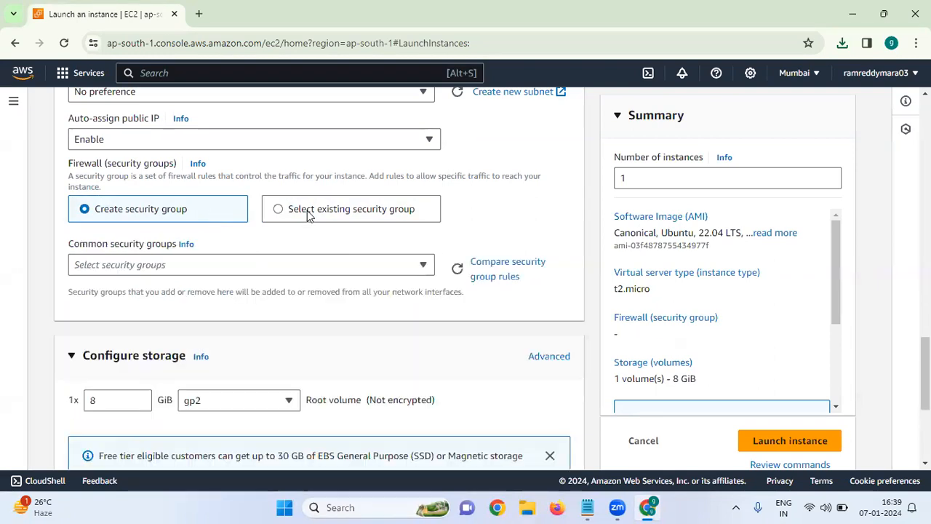
pyautogui.click(225, 218)
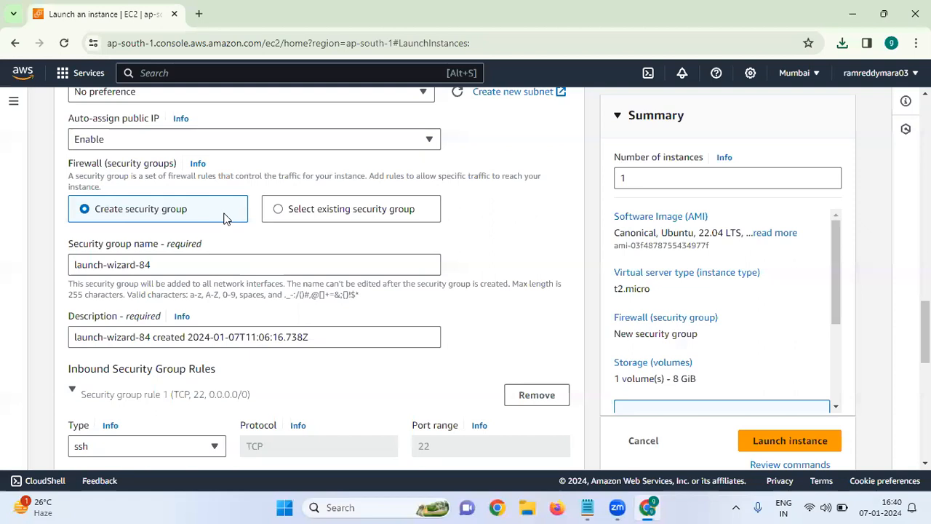
# Step: Name the new security group ubuntu-server-sg
pyautogui.tripleClick(208, 259)
pyautogui.press('BackSpace')
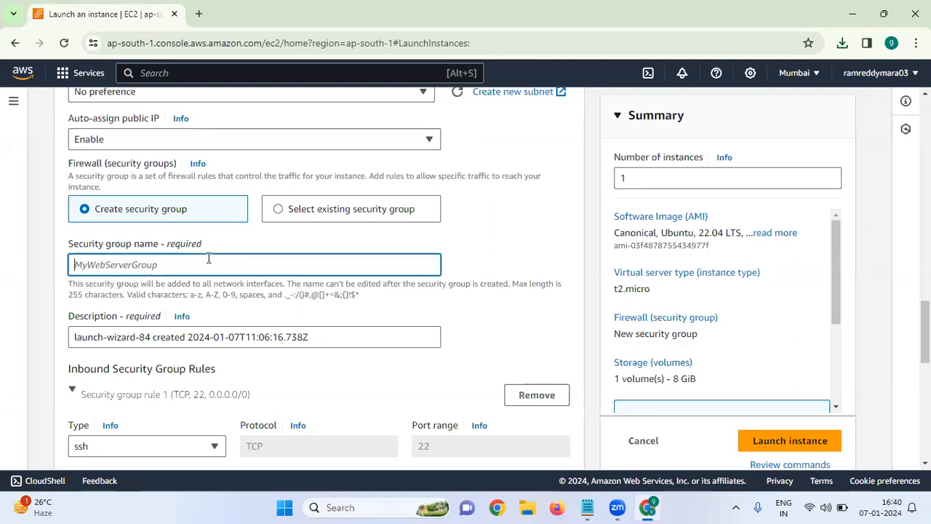
pyautogui.write('ub')
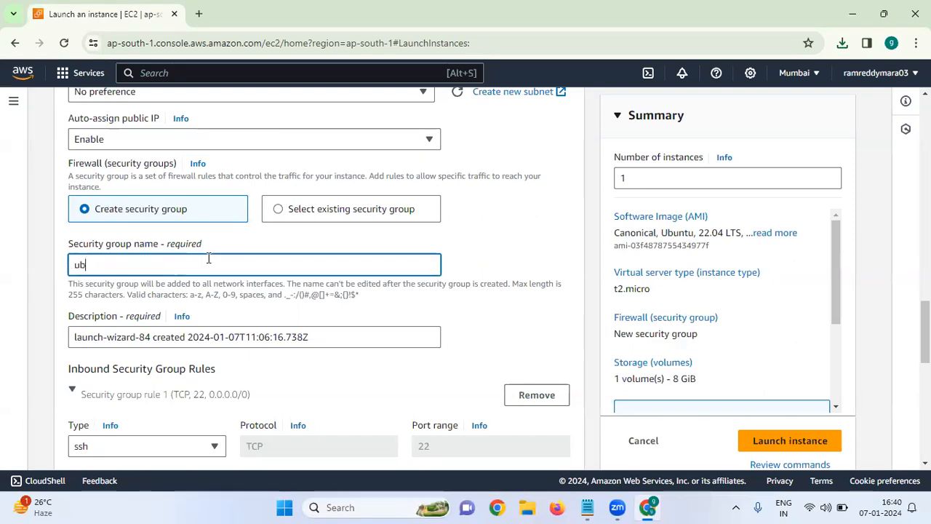
pyautogui.write('untu')
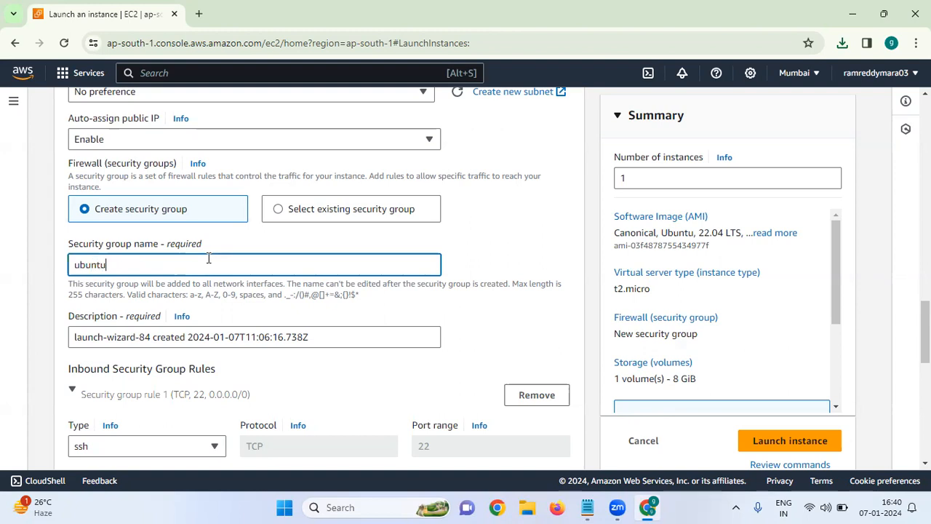
pyautogui.write('-server-sg')
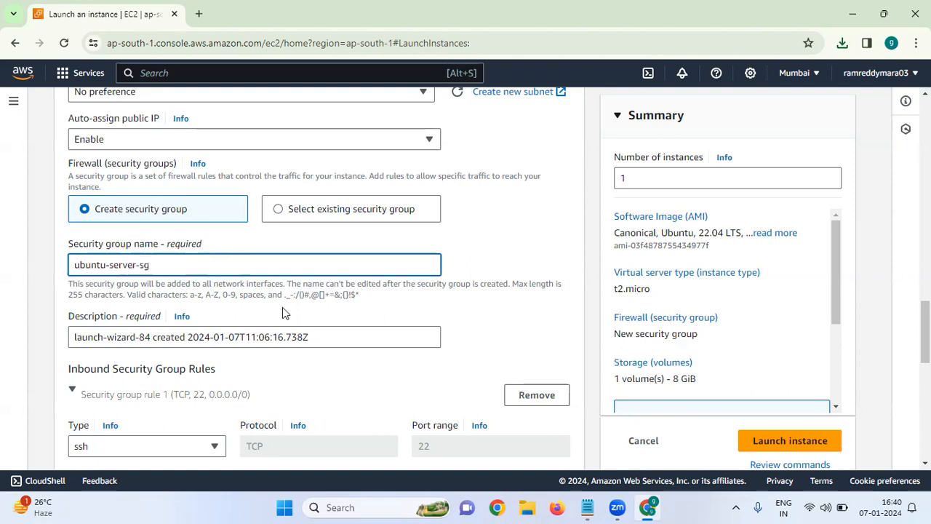
# Step: Choose General purpose SSD (gp2) as the volume type of the 8 GiB root volume
pyautogui.scroll(-3, 283, 307)
pyautogui.scroll(-2, 284, 312)
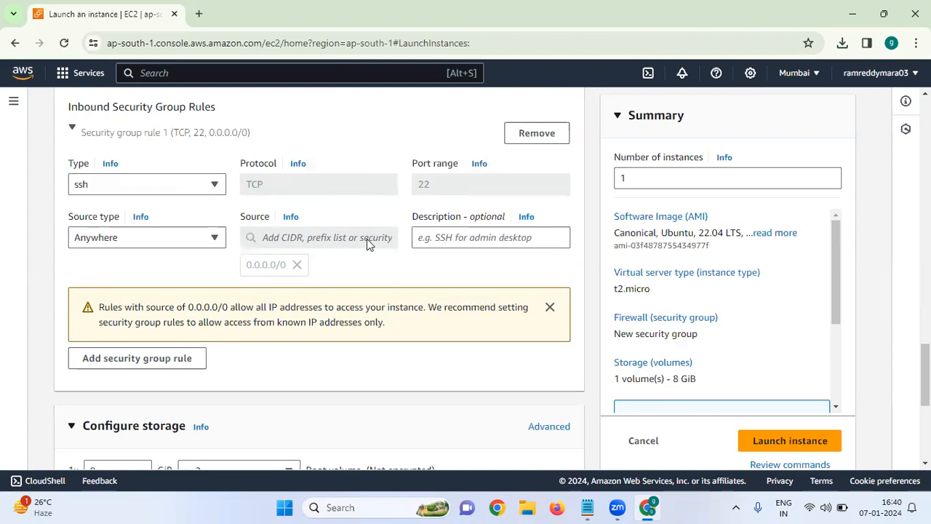
pyautogui.scroll(-3, 366, 244)
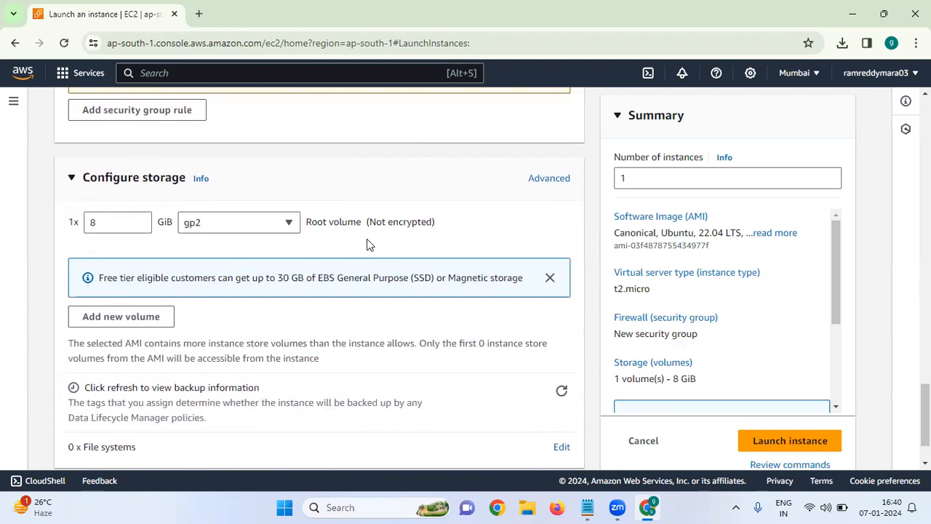
pyautogui.click(291, 224)
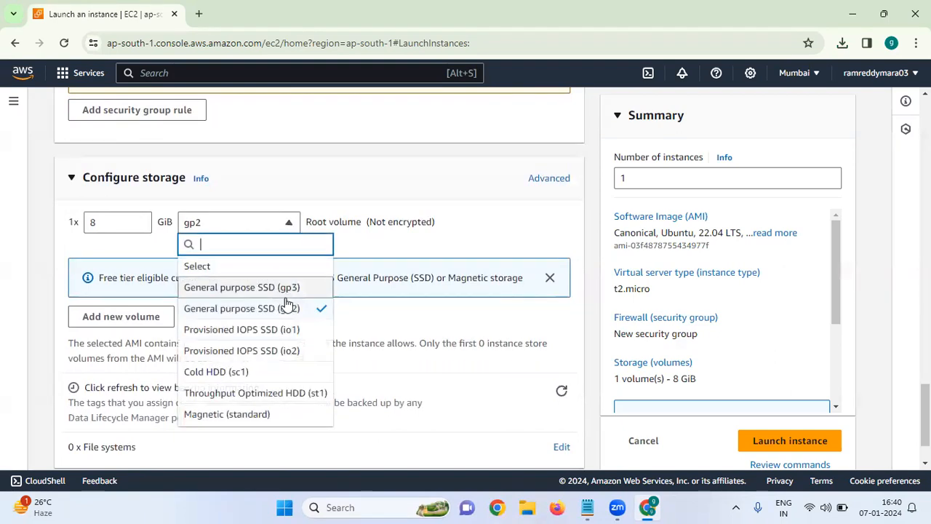
pyautogui.click(253, 310)
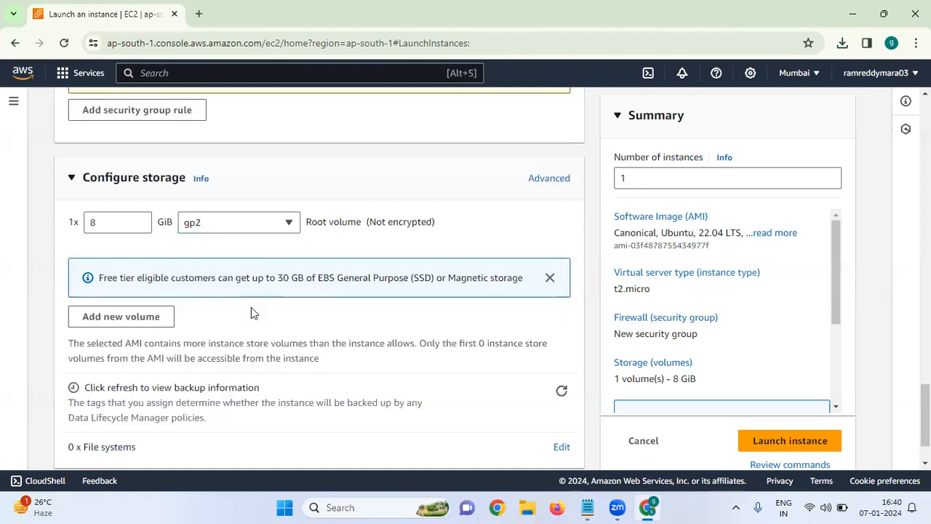
# Step: Expand the advanced details of the instance and go to the optional user data field
pyautogui.scroll(-1, 263, 252)
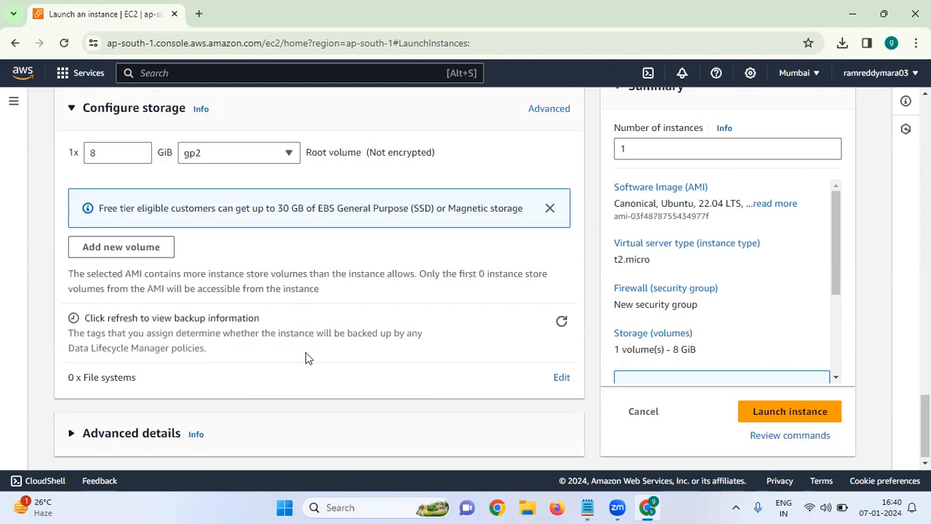
pyautogui.click(170, 435)
pyautogui.scroll(-10, 171, 434)
pyautogui.scroll(-10, 171, 435)
pyautogui.click(112, 234)
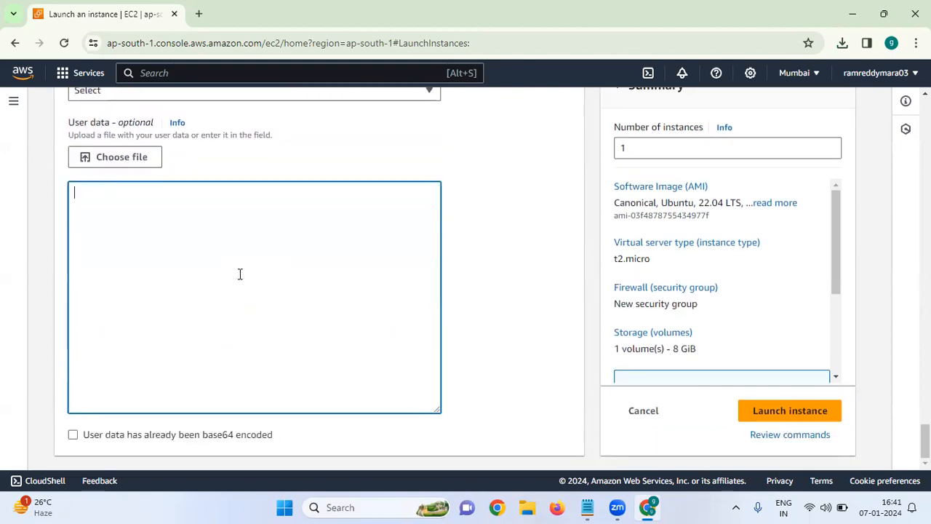
# Step: Try 6 and 2 as the number of instances, return it to 1, and try to launch the instance
pyautogui.click(633, 157)
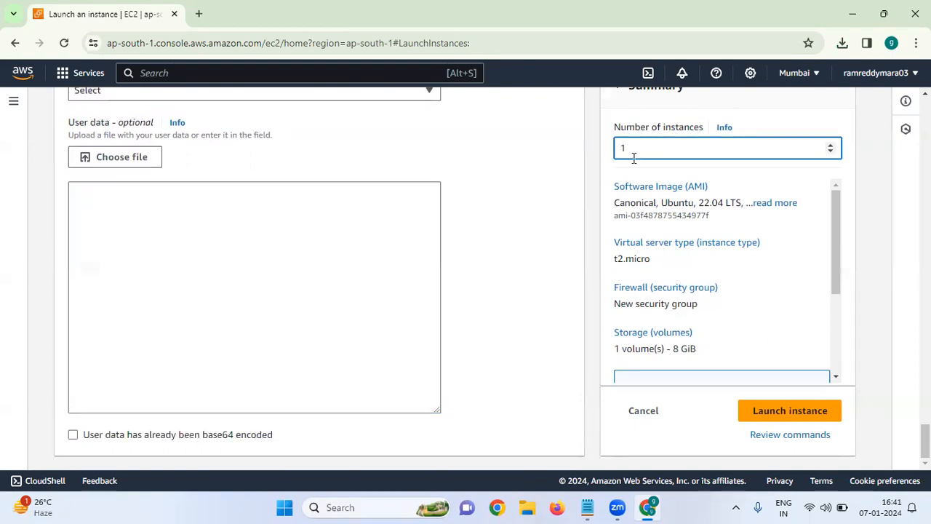
pyautogui.press('BackSpace')
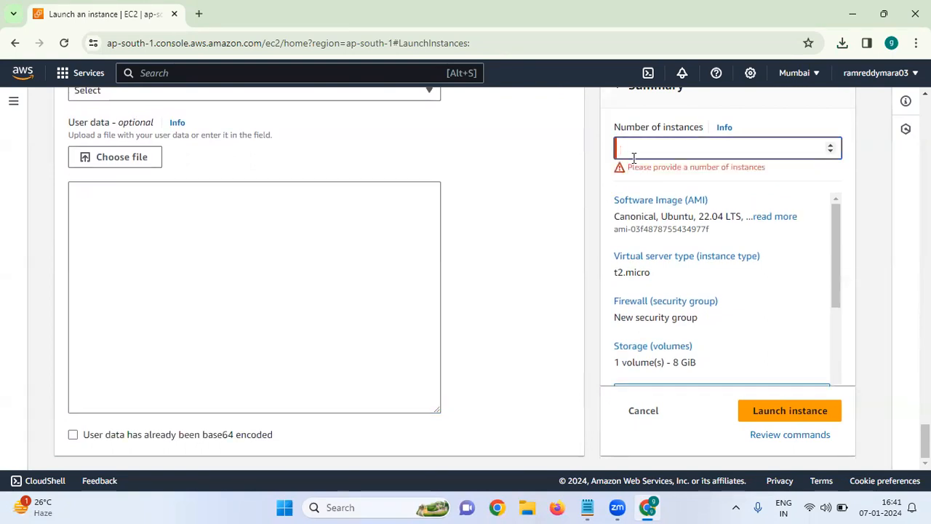
pyautogui.write('6')
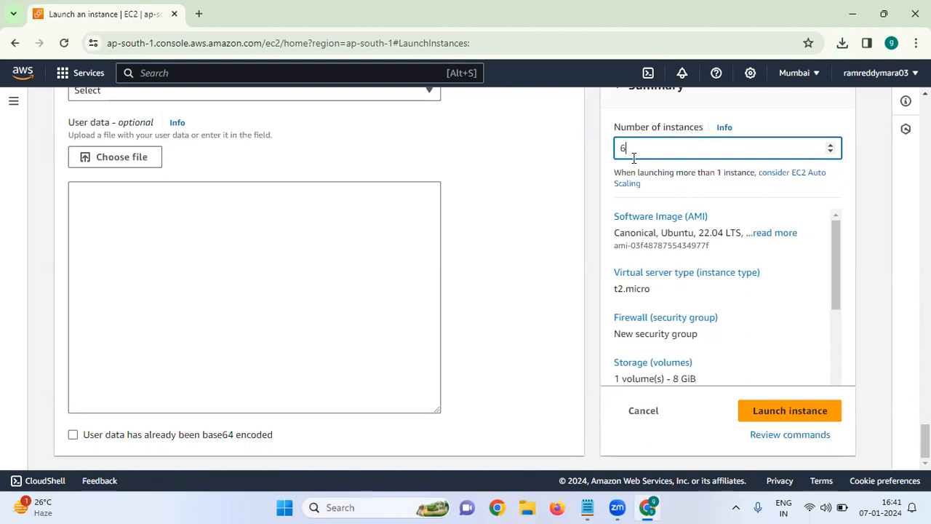
pyautogui.press('BackSpace')
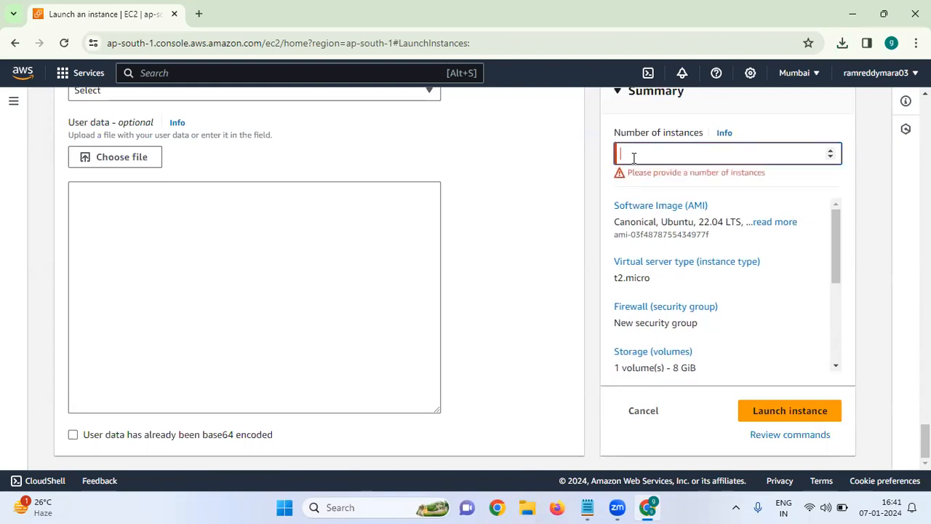
pyautogui.write('2')
pyautogui.press('BackSpace')
pyautogui.write('1')
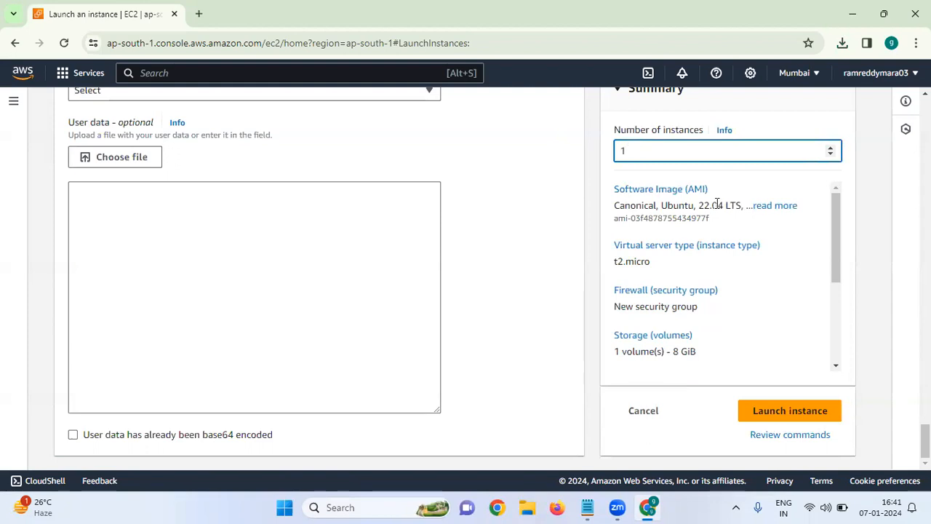
pyautogui.click(798, 414)
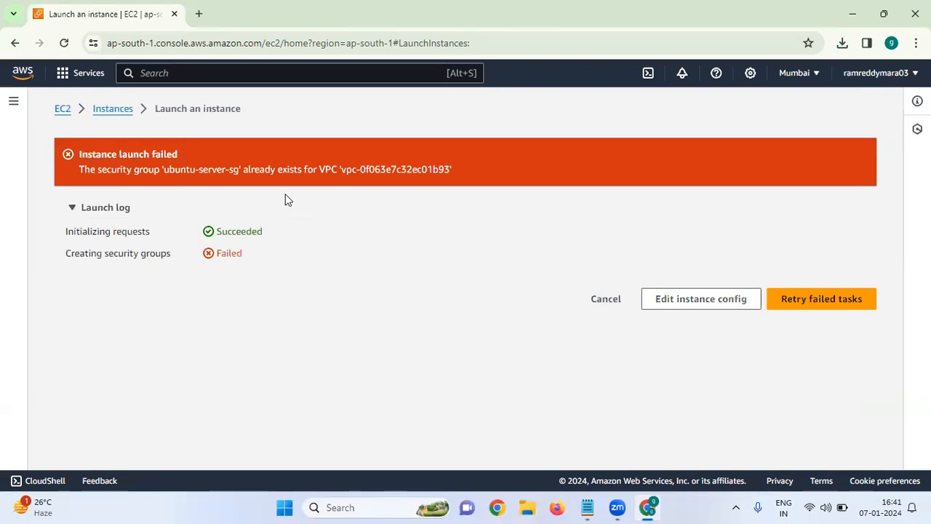
# Step: Edit the instance configuration to name the new security group ubuntu-server-sg4 and launch the instance
pyautogui.click(718, 291)
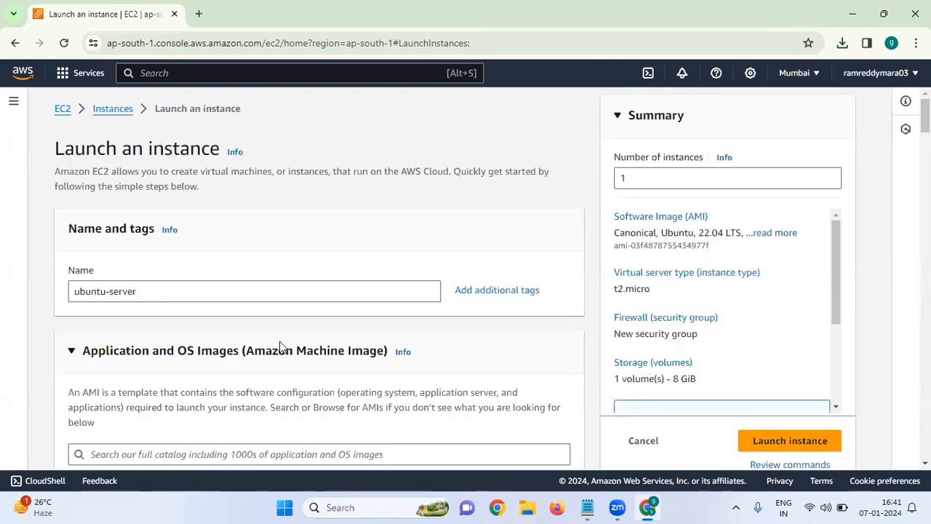
pyautogui.scroll(-4, 280, 346)
pyautogui.scroll(-10, 280, 347)
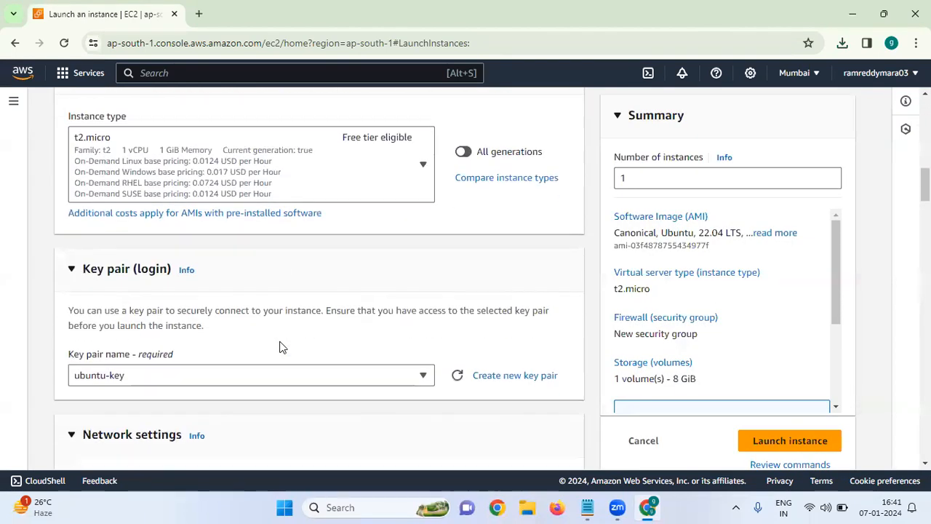
pyautogui.scroll(-3, 283, 347)
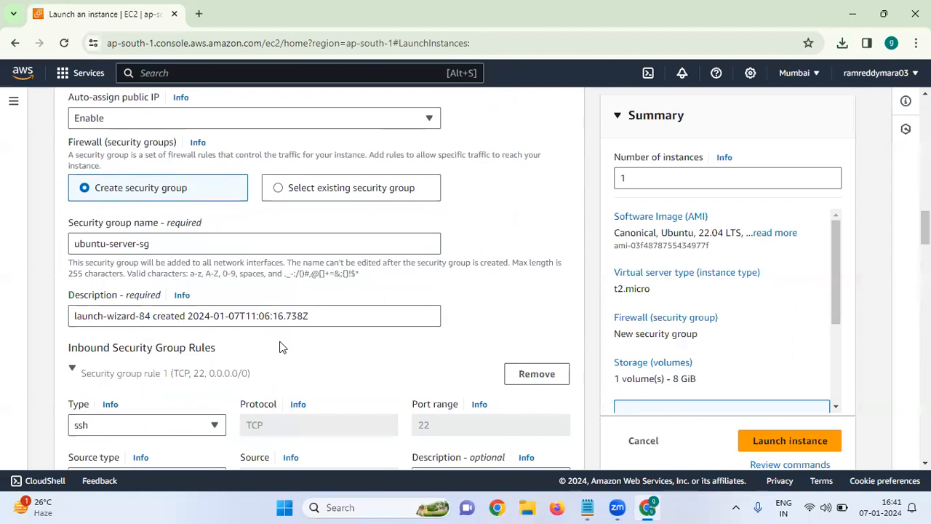
pyautogui.click(194, 250)
pyautogui.write('4')
pyautogui.click(777, 441)
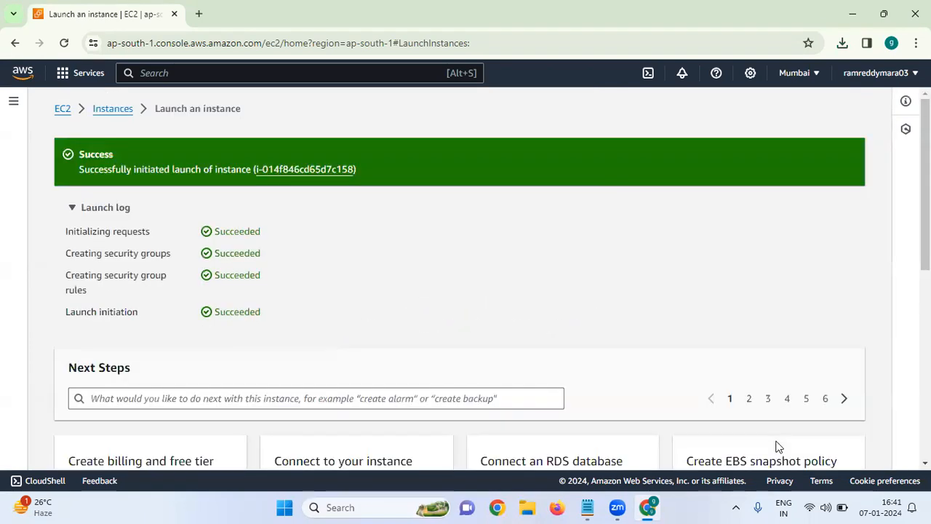
# Step: Open the list of all instances, find ubuntu-server and refresh the list to update its status check
pyautogui.scroll(-5, 671, 374)
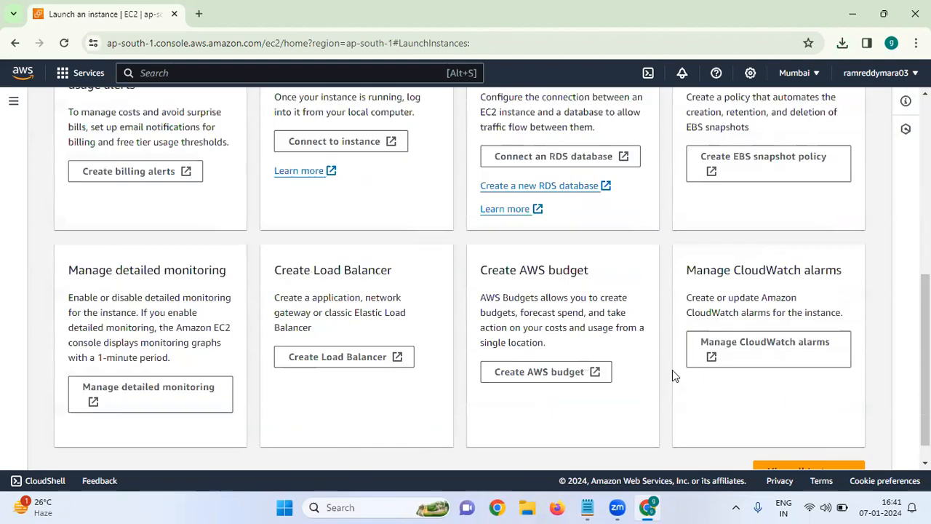
pyautogui.click(797, 446)
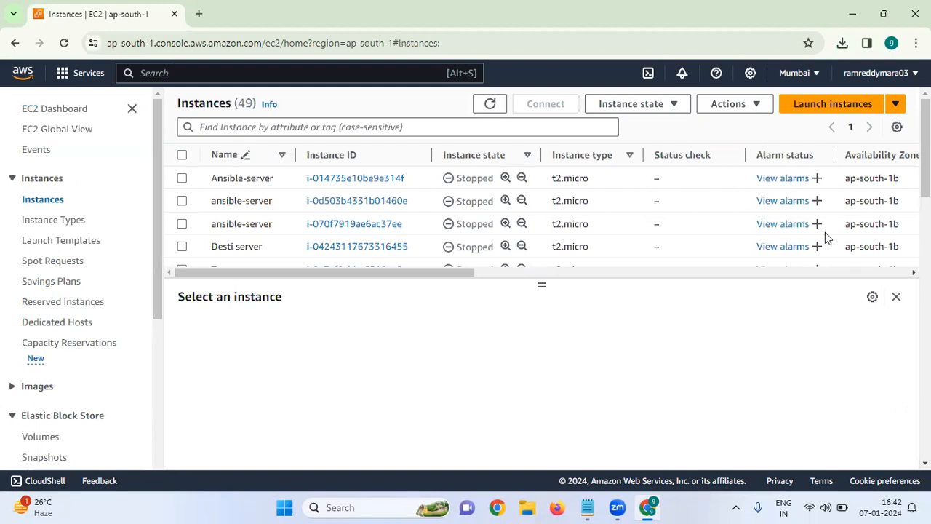
pyautogui.scroll(-5, 542, 218)
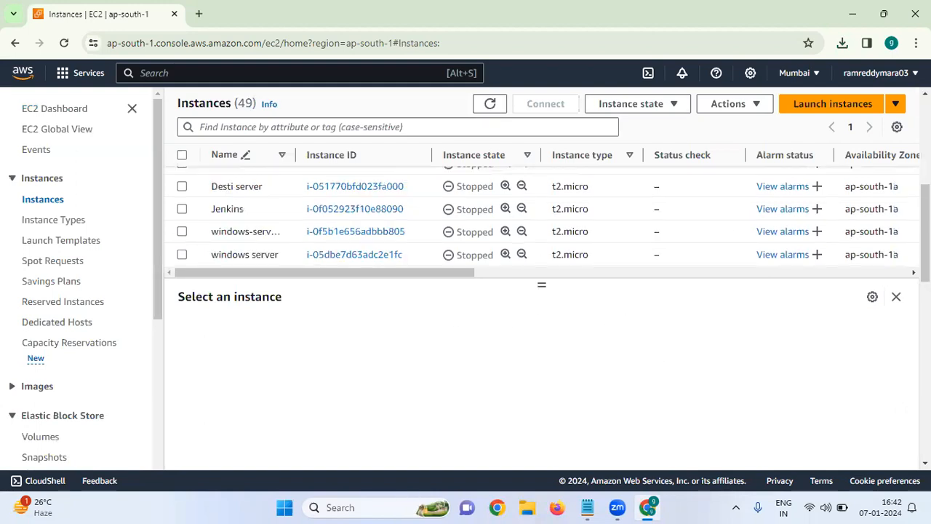
pyautogui.scroll(3, 542, 218)
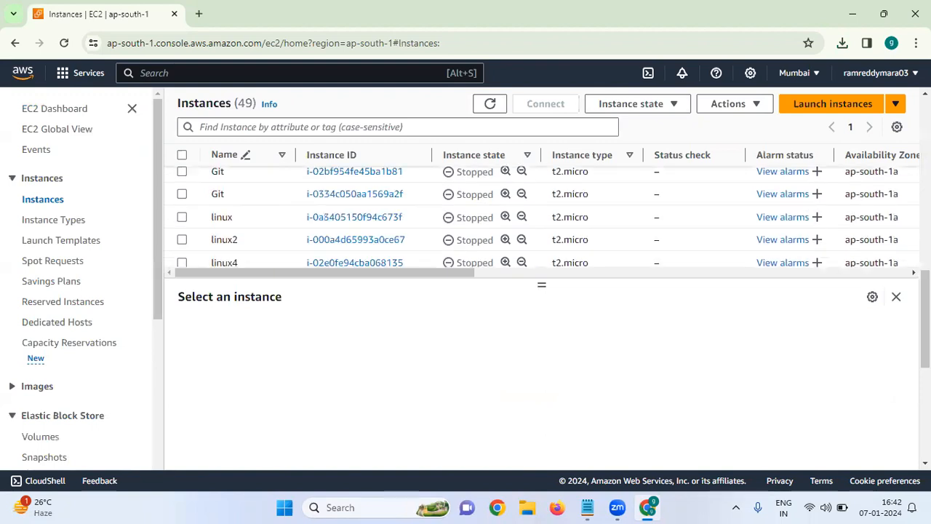
pyautogui.scroll(-3, 542, 218)
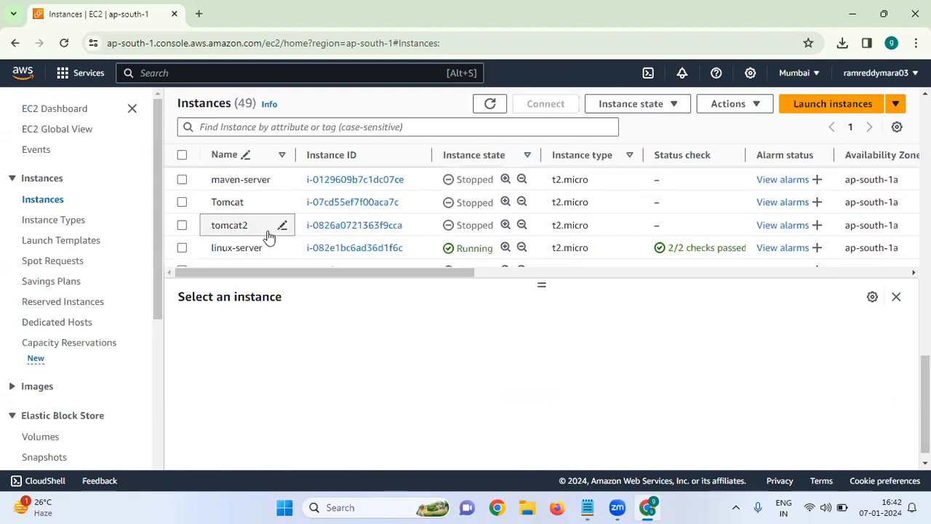
pyautogui.scroll(-1, 442, 230)
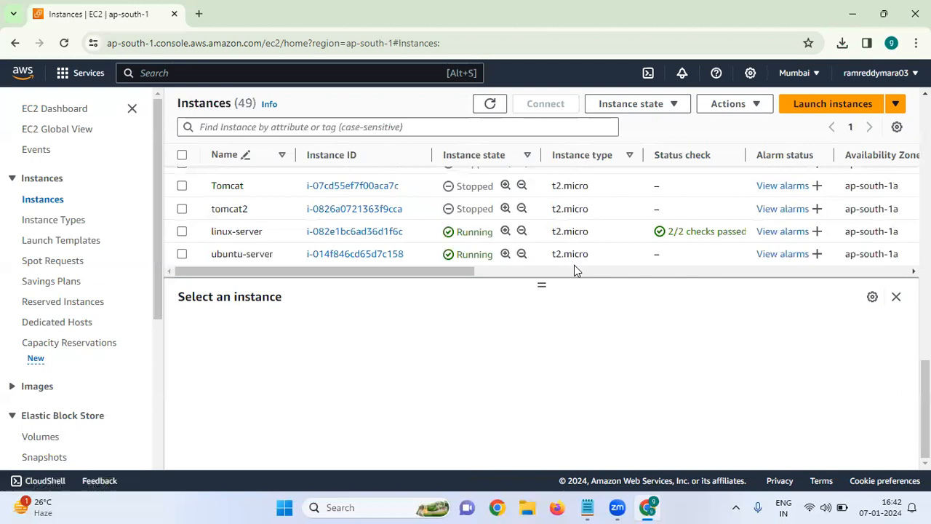
pyautogui.hscroll(4, 576, 155)
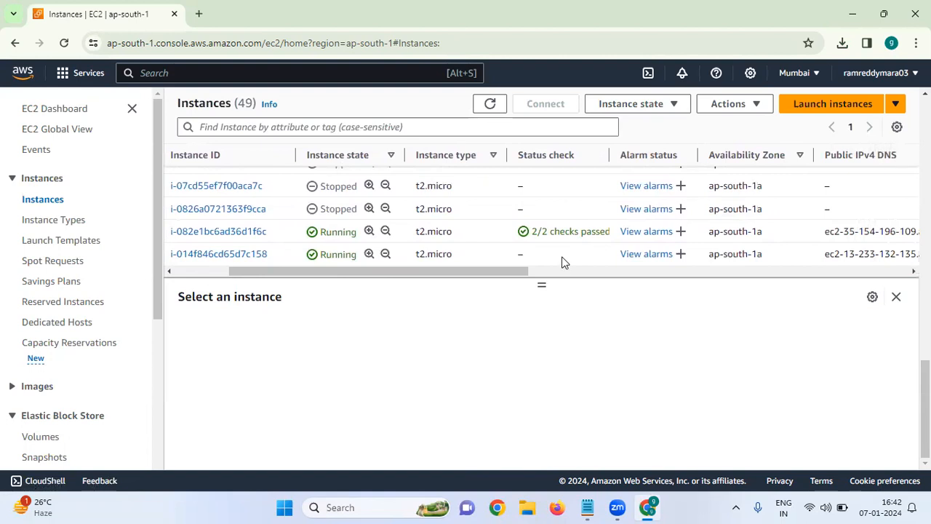
pyautogui.click(490, 106)
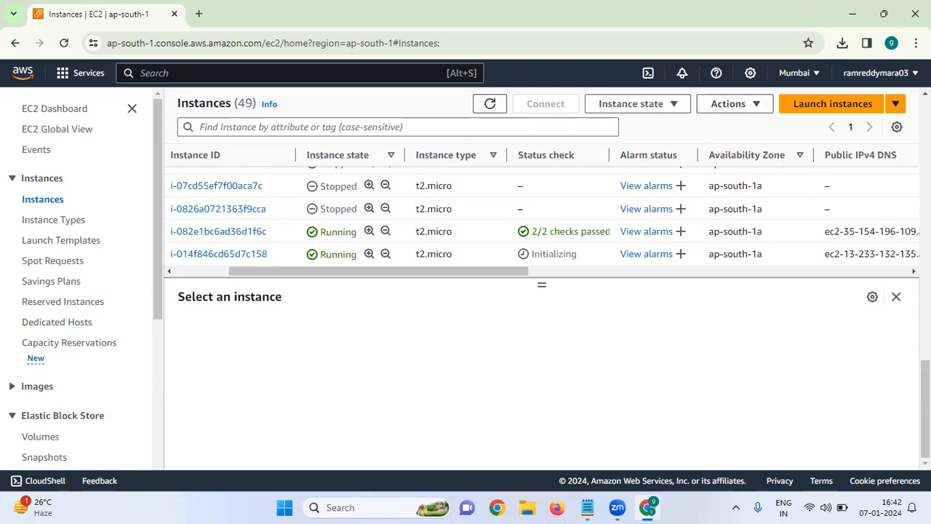
# Step: Examine ubuntu-server's availability zone, public IPv4 address, monitoring, security group, key name, launch time and platform in the instances list
pyautogui.hscroll(3, 587, 160)
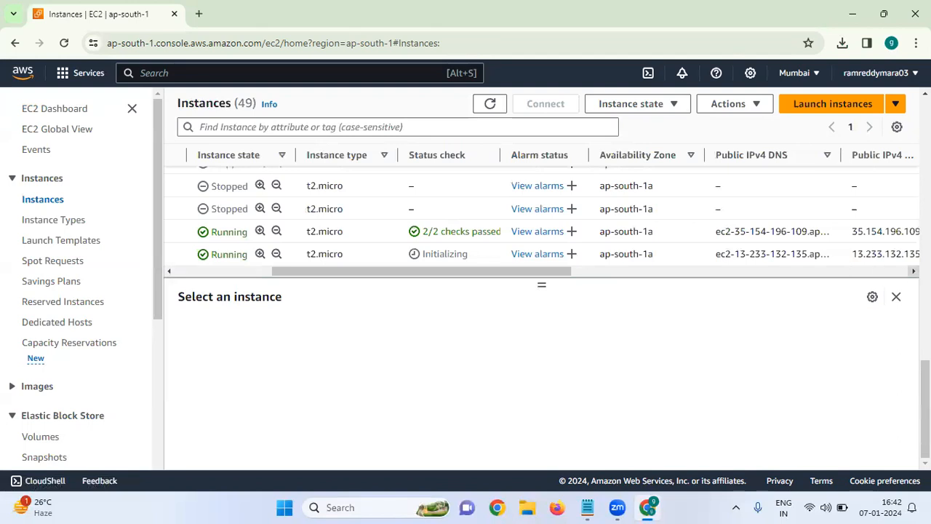
pyautogui.hscroll(4, 575, 253)
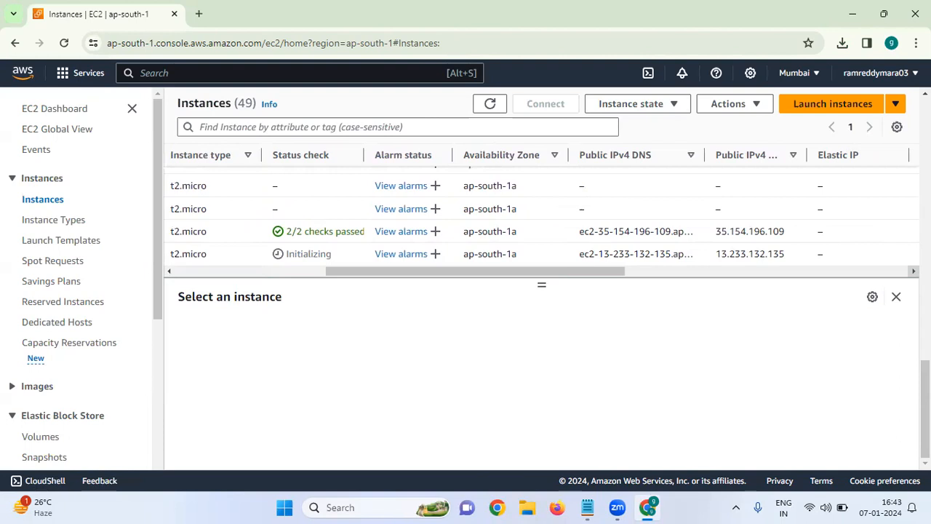
pyautogui.click(914, 271)
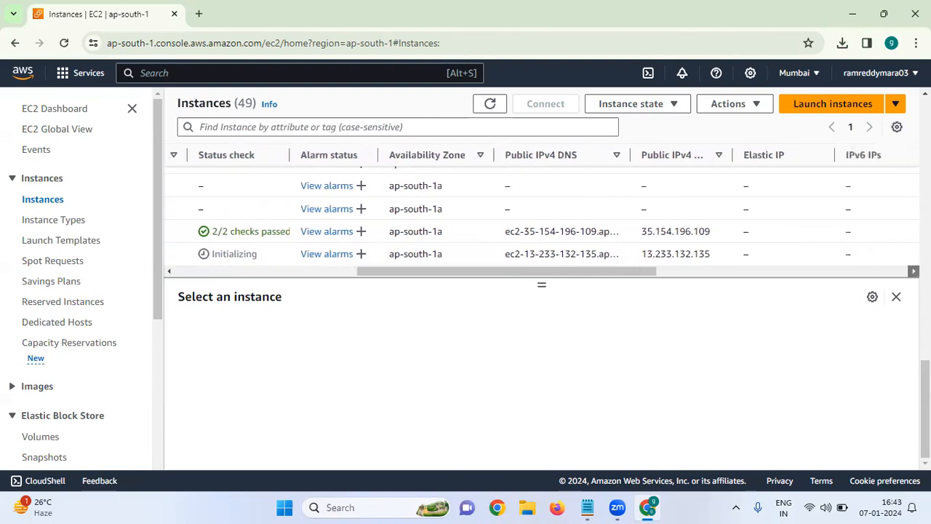
pyautogui.click(913, 271)
pyautogui.click(913, 272)
pyautogui.click(913, 272)
pyautogui.click(914, 271)
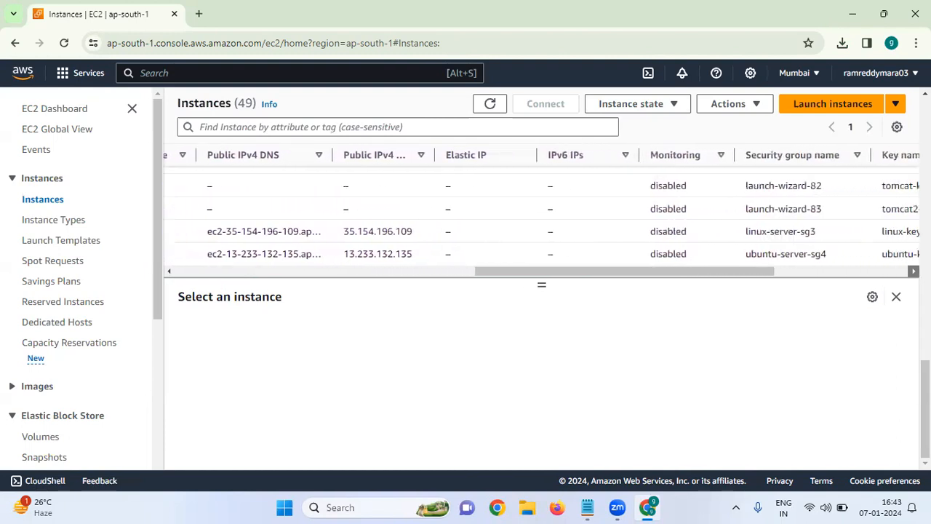
pyautogui.click(913, 272)
pyautogui.click(913, 271)
pyautogui.click(914, 271)
pyautogui.click(913, 271)
pyautogui.click(913, 271)
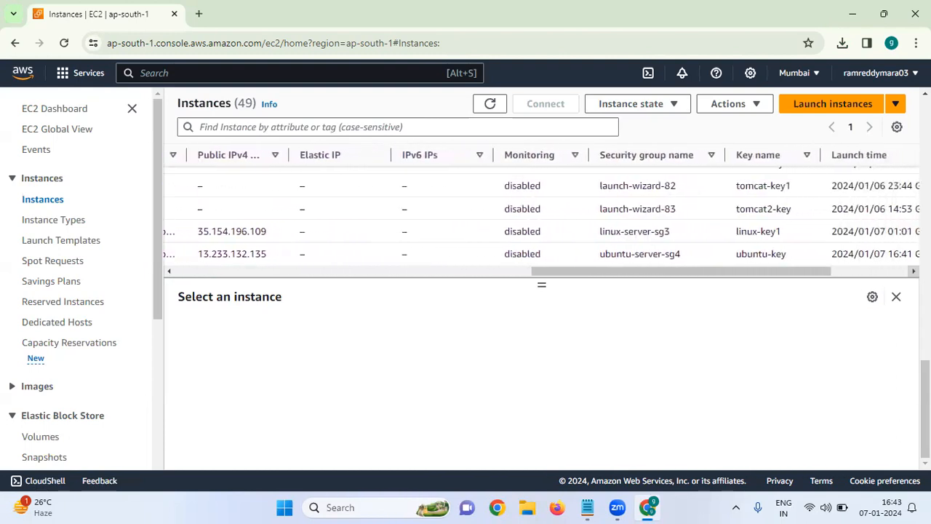
pyautogui.click(914, 271)
pyautogui.click(913, 272)
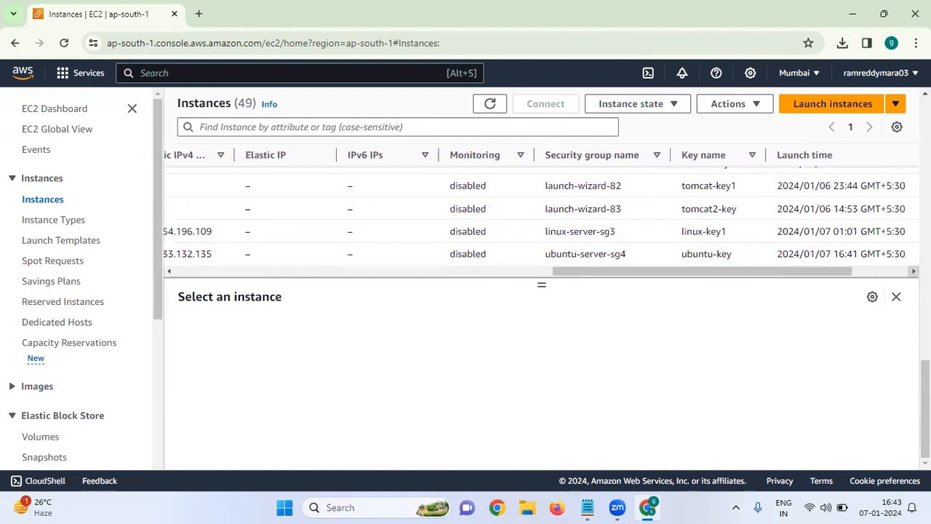
pyautogui.click(914, 271)
pyautogui.click(914, 271)
pyautogui.click(914, 272)
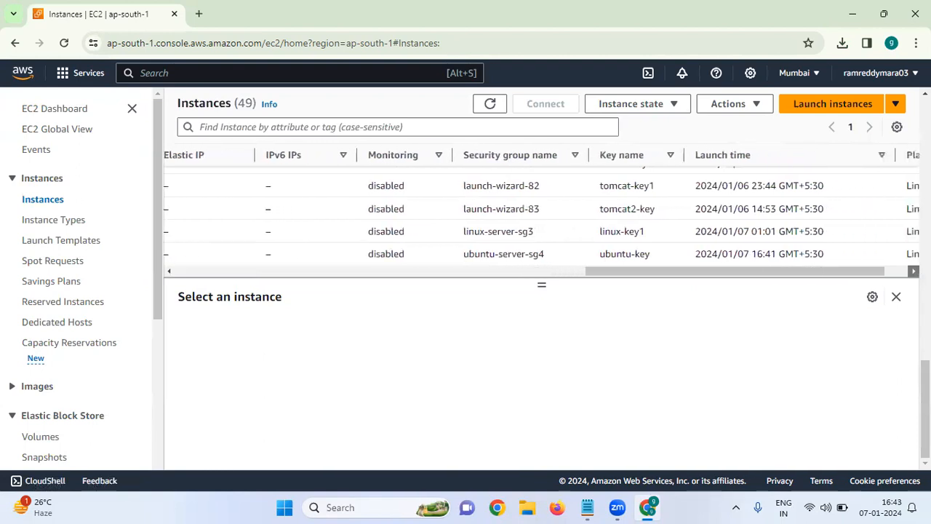
pyautogui.click(914, 271)
pyautogui.click(914, 272)
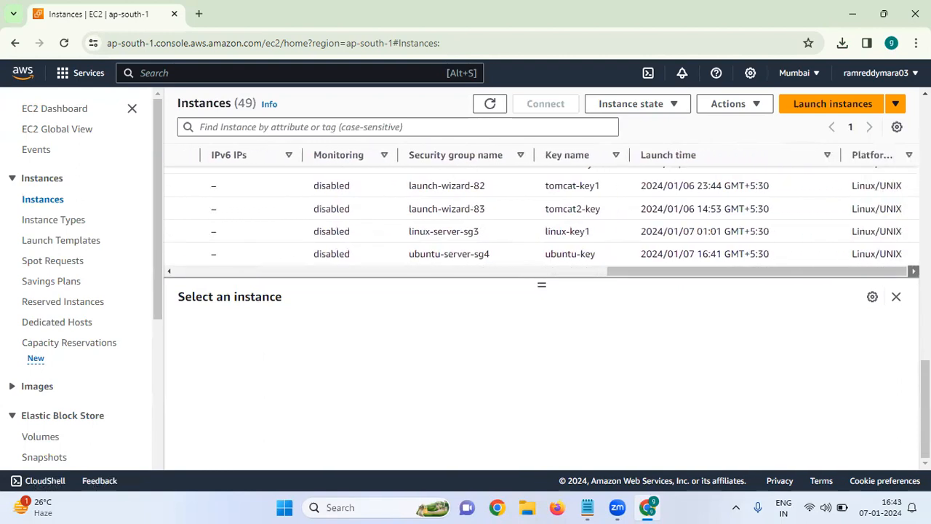
pyautogui.click(360, 272)
pyautogui.click(211, 271)
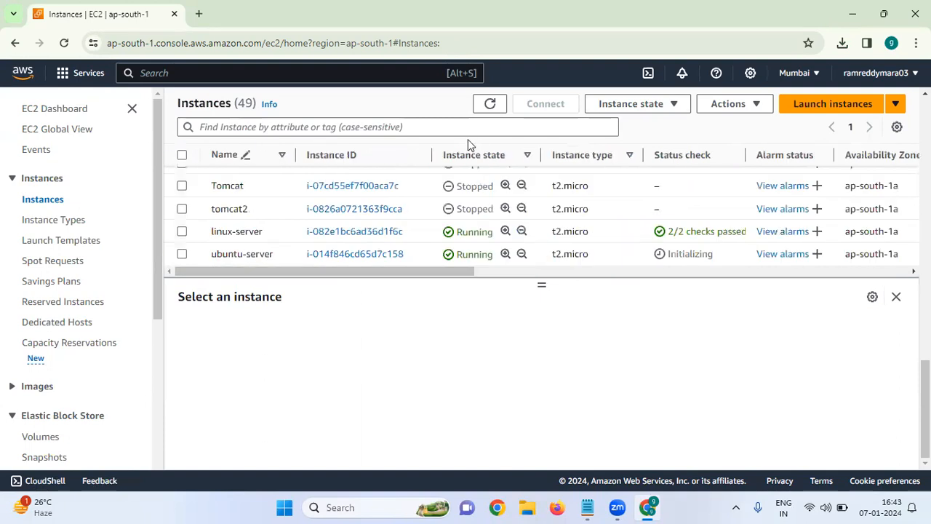
# Step: Refresh the instances list, select ubuntu-server and examine its instance summary, including IP addresses, VPC ID and subnet ID
pyautogui.click(490, 105)
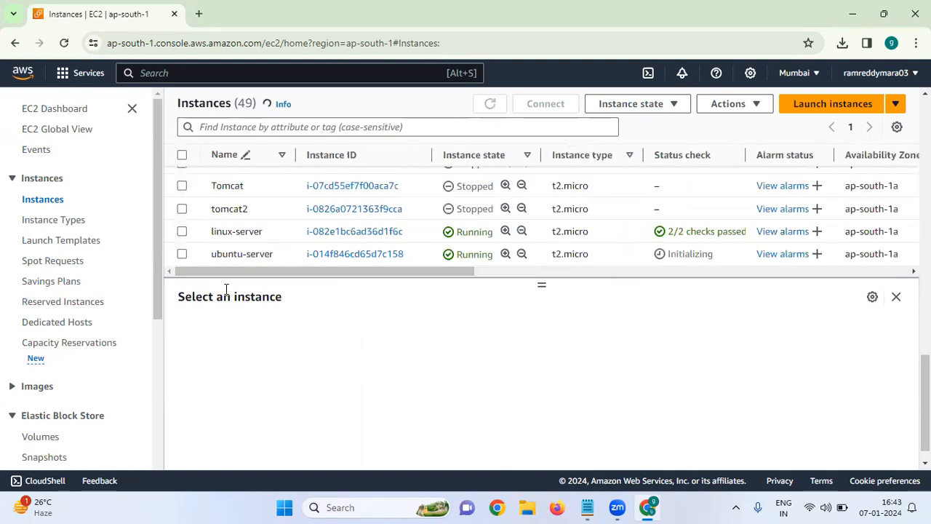
pyautogui.click(185, 258)
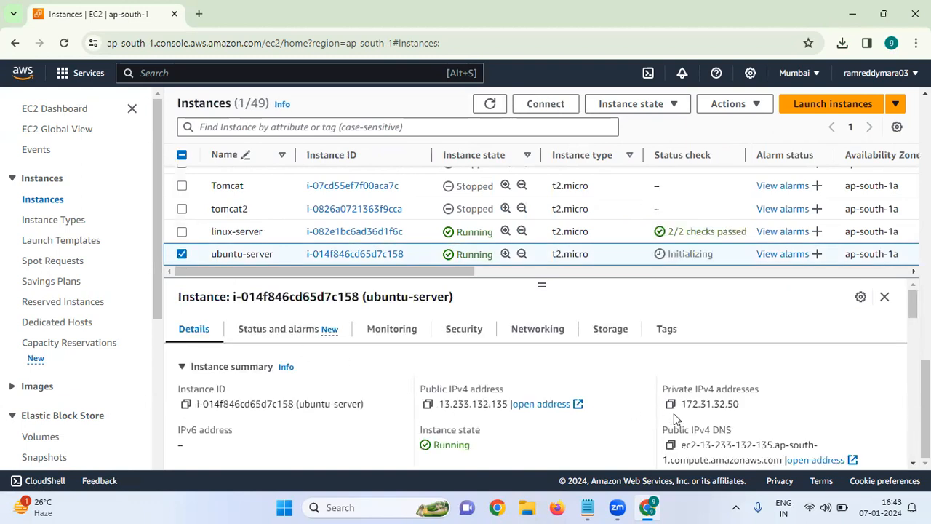
pyautogui.scroll(-3, 569, 454)
pyautogui.scroll(-1, 569, 455)
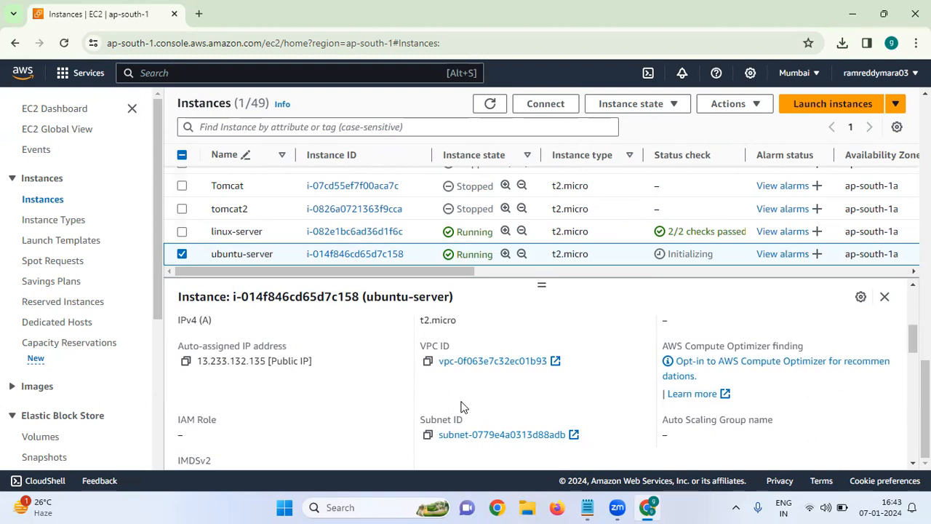
pyautogui.scroll(-3, 460, 407)
pyautogui.scroll(10, 460, 406)
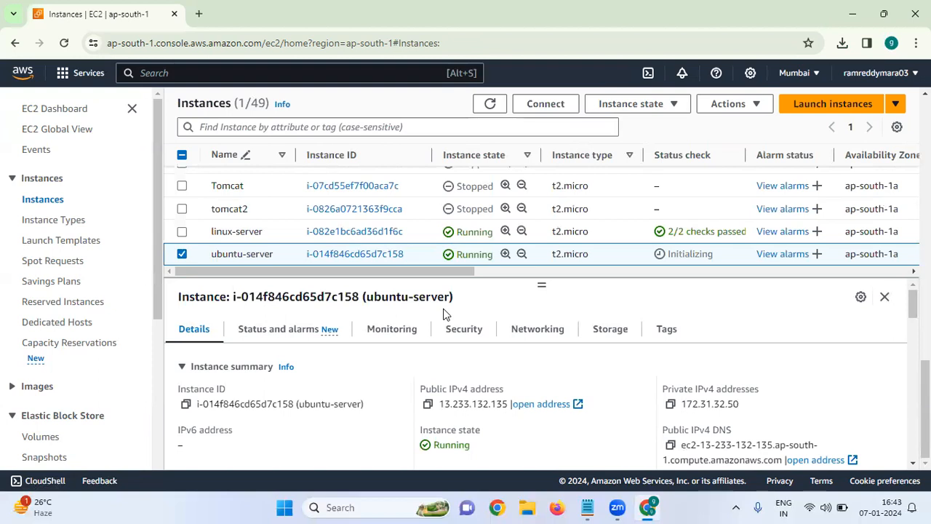
# Step: Open PuTTYgen and load the existing private key ubuntu-key.pem from Downloads, with all file types listed
pyautogui.click(381, 508)
pyautogui.write('pu')
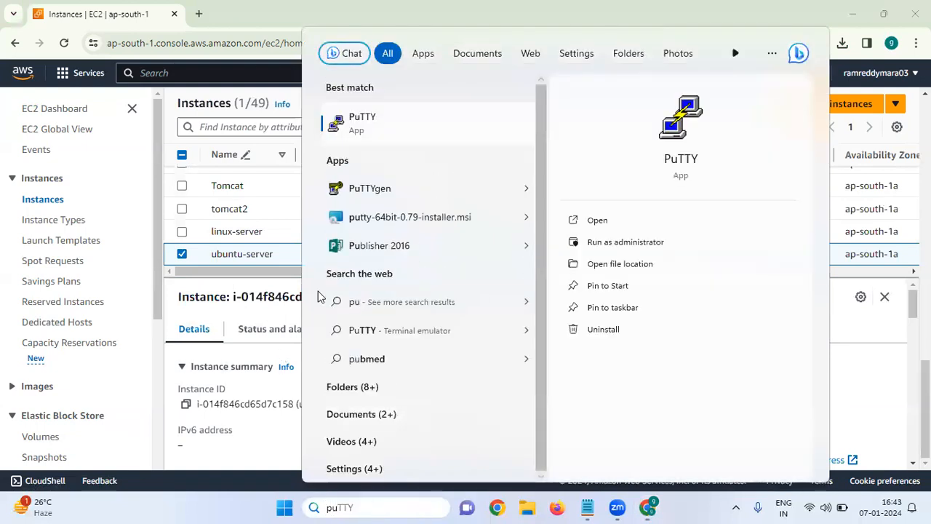
pyautogui.click(426, 186)
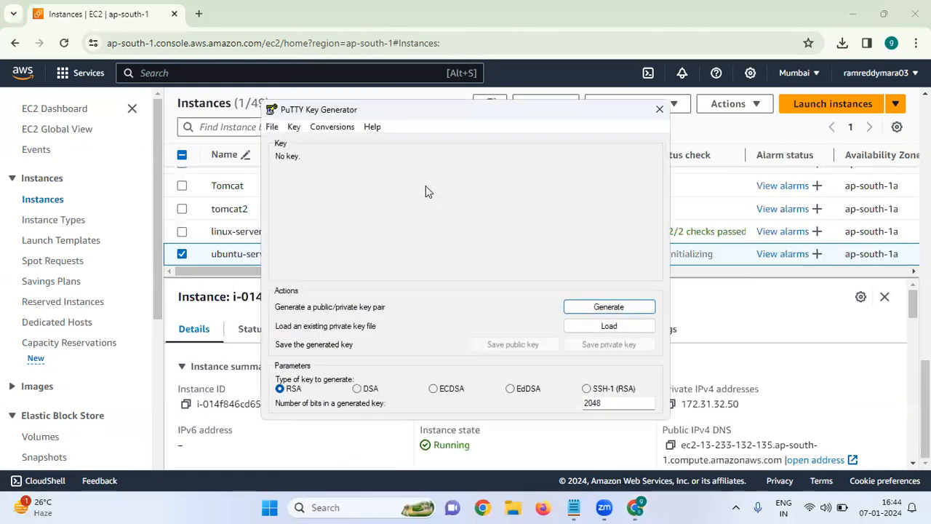
pyautogui.click(606, 328)
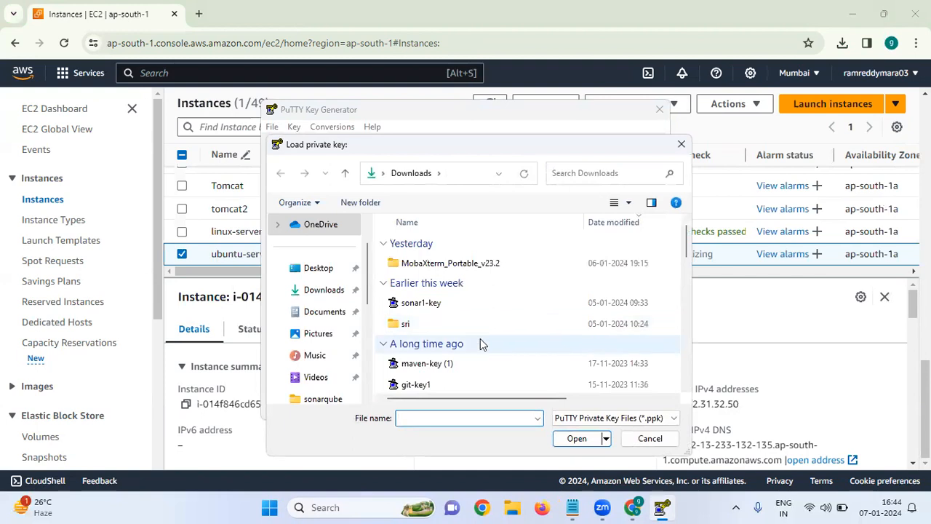
pyautogui.click(333, 291)
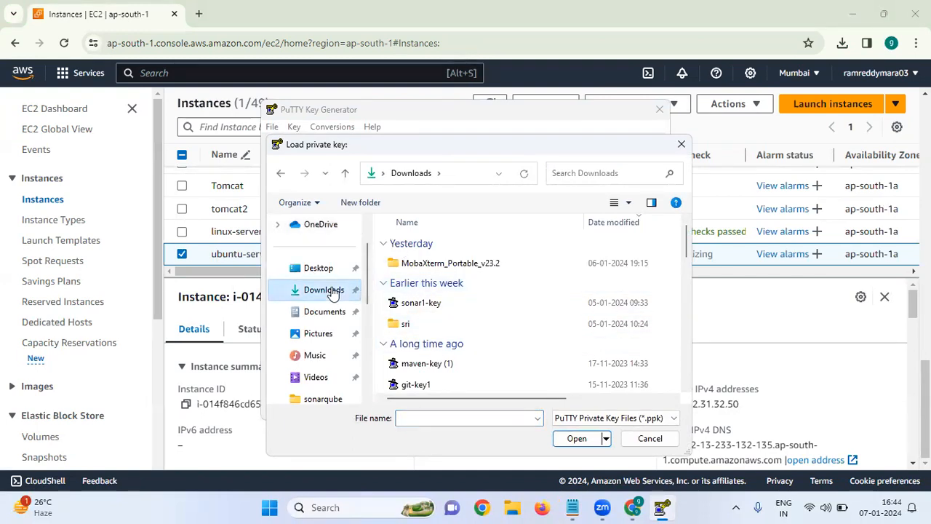
pyautogui.click(618, 419)
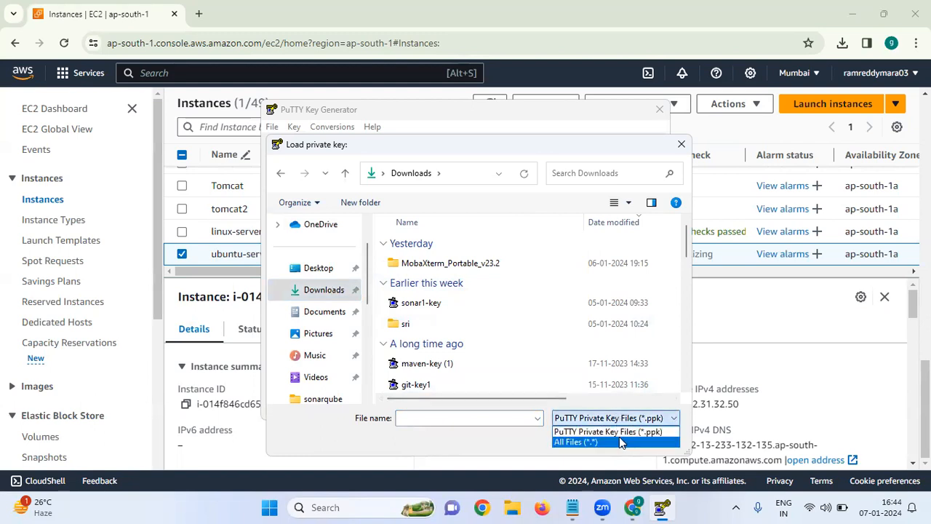
pyautogui.click(622, 442)
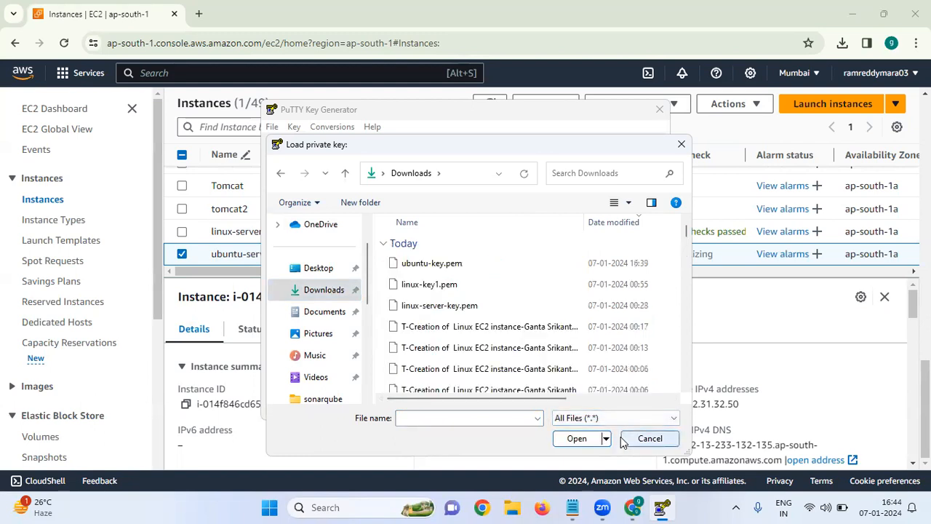
pyautogui.click(447, 267)
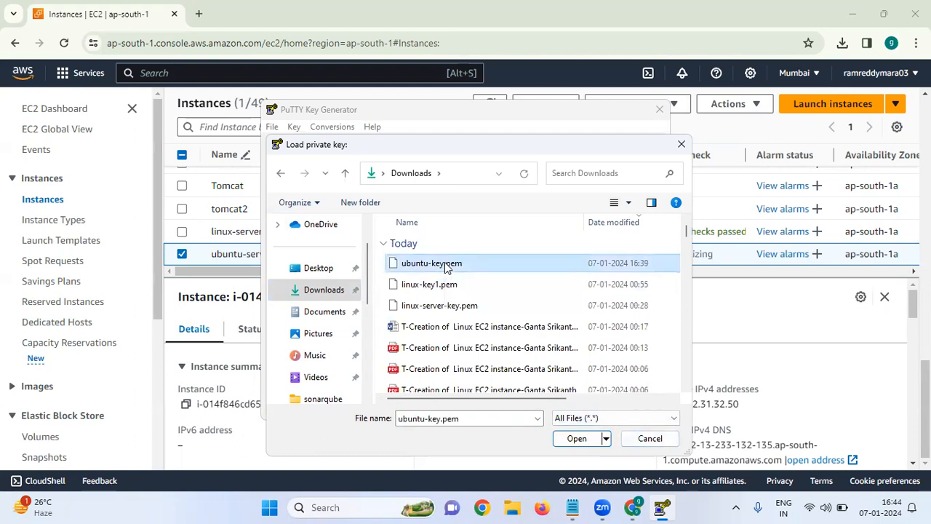
pyautogui.click(574, 439)
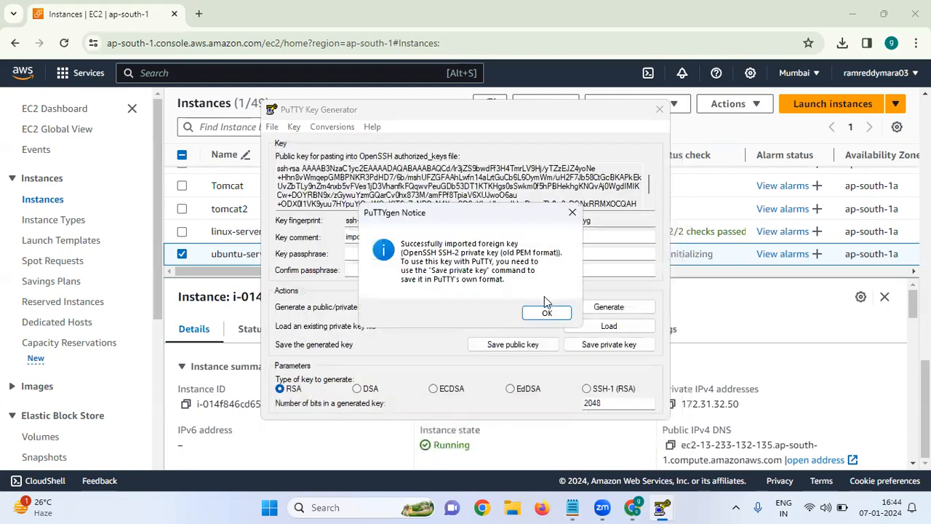
pyautogui.click(547, 314)
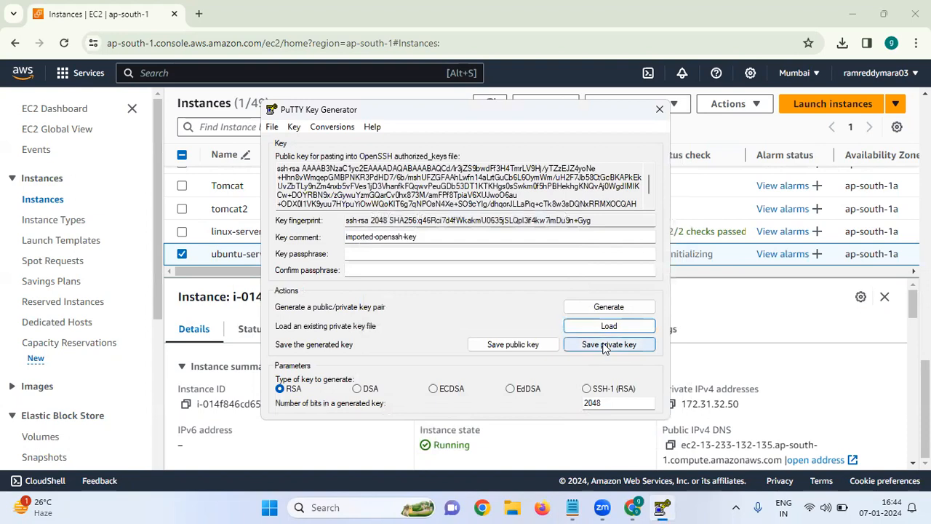
# Step: Save the private key without a passphrase as ubuntu-key.pem in Downloads, overwriting the existing file, and close PuTTYgen
pyautogui.click(603, 346)
pyautogui.click(462, 301)
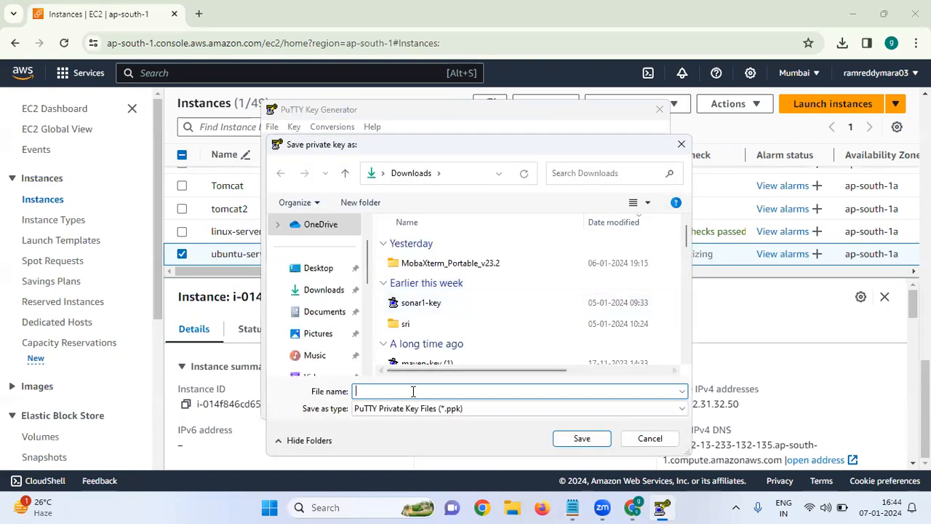
pyautogui.write('ubu')
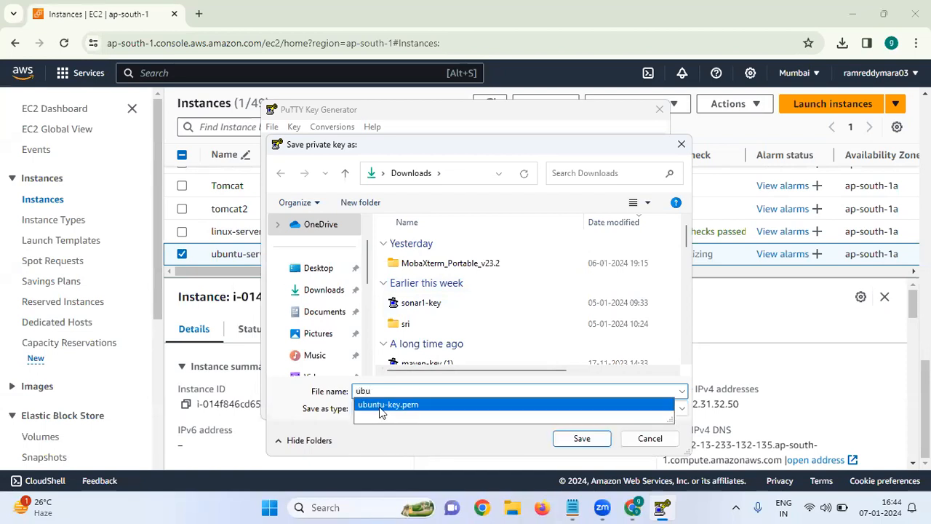
pyautogui.click(381, 406)
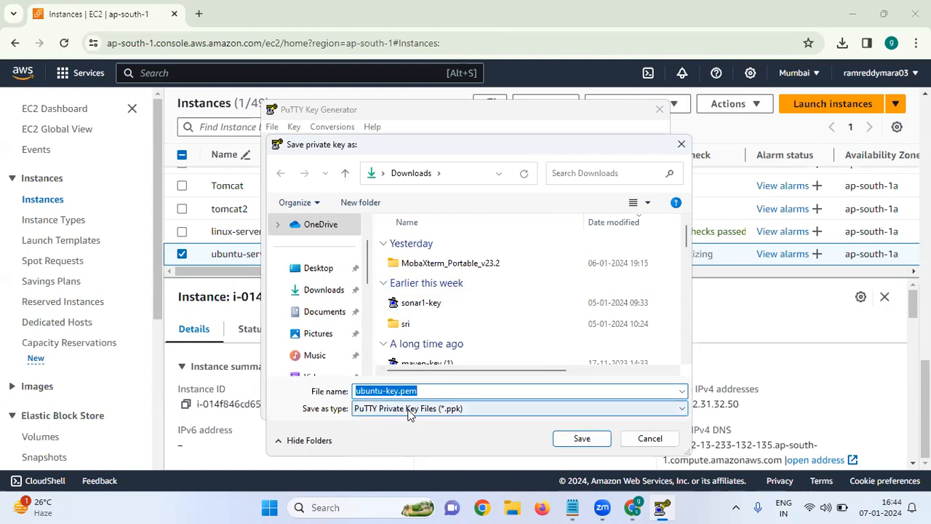
pyautogui.click(580, 439)
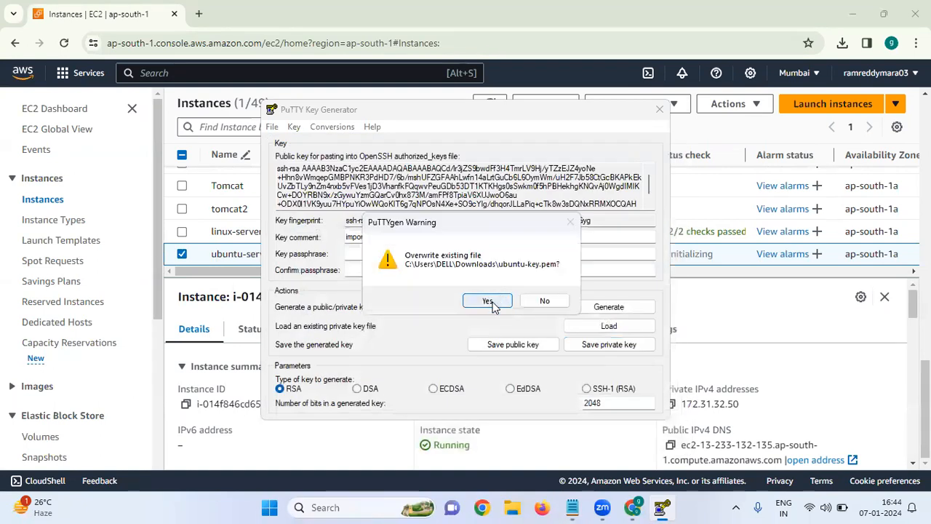
pyautogui.click(489, 298)
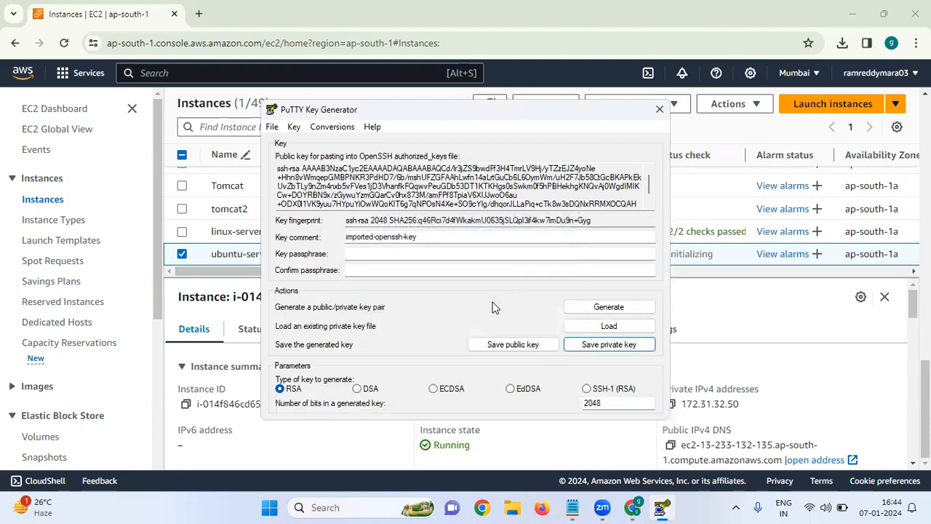
pyautogui.click(660, 109)
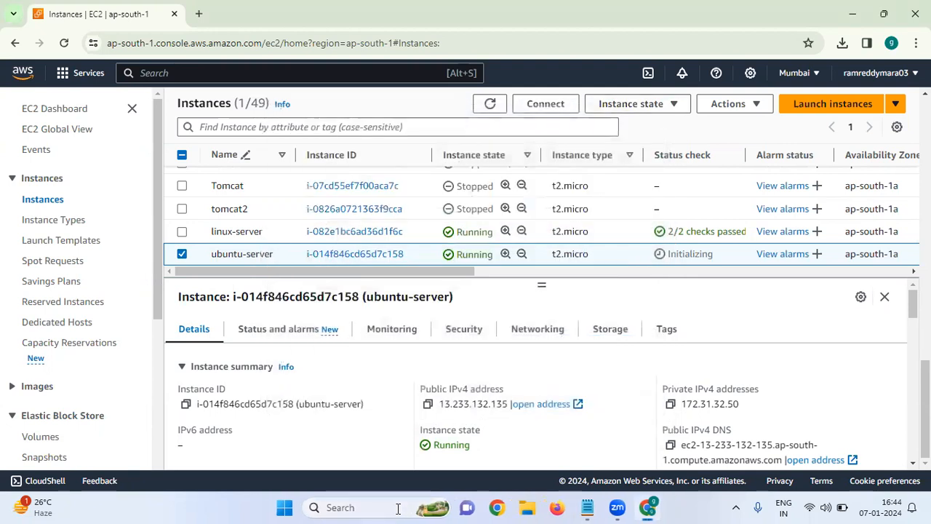
# Step: Open PuTTY and set the session's host name to ubuntu-server's public IPv4 address, 13.233.132.135, copied from the instance summary
pyautogui.click(398, 509)
pyautogui.write('pu')
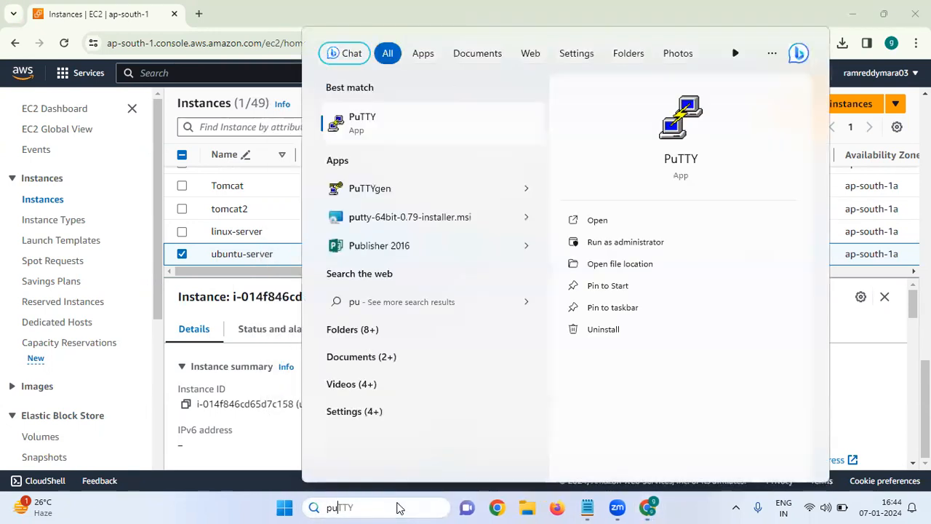
pyautogui.click(377, 133)
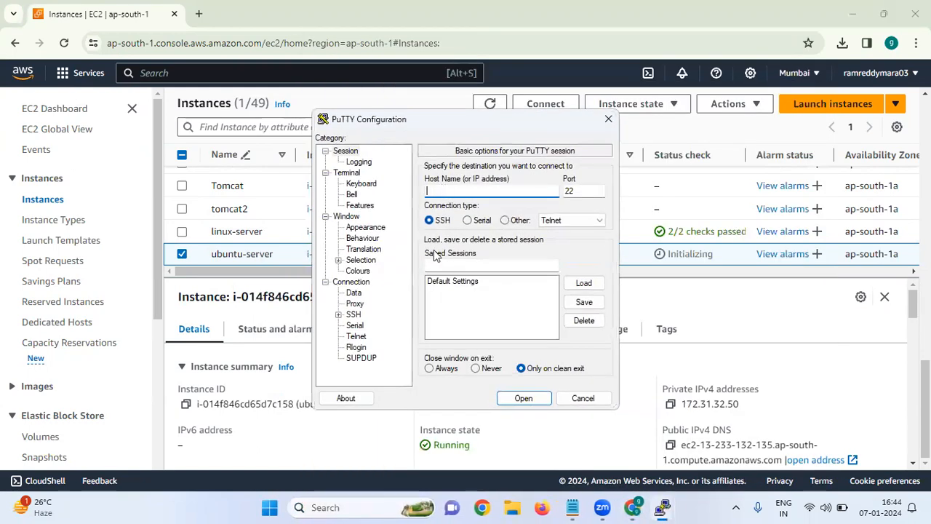
pyautogui.click(650, 355)
pyautogui.click(428, 404)
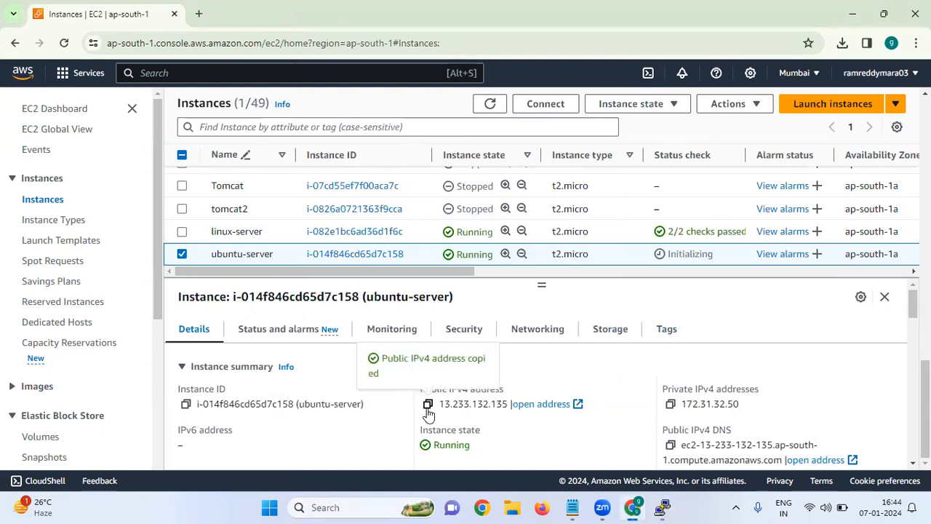
pyautogui.click(664, 509)
pyautogui.click(664, 509)
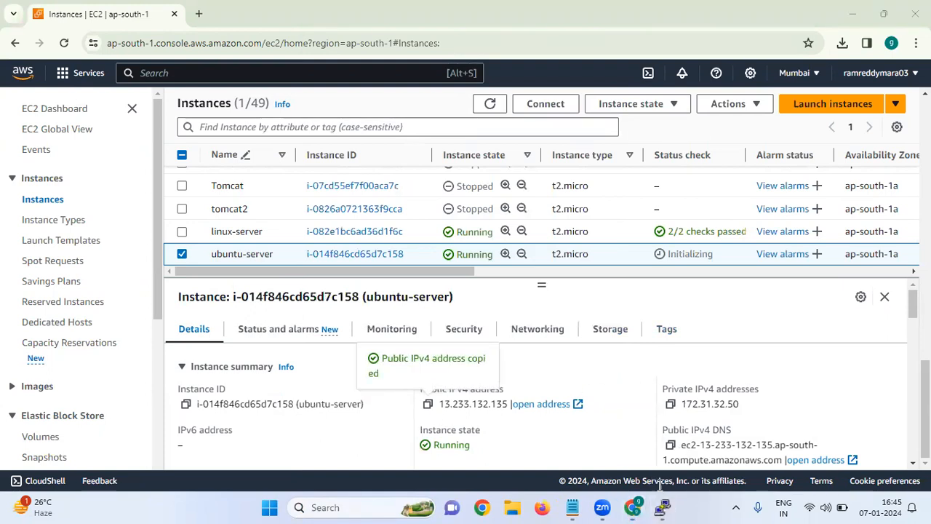
pyautogui.moveTo(663, 508)
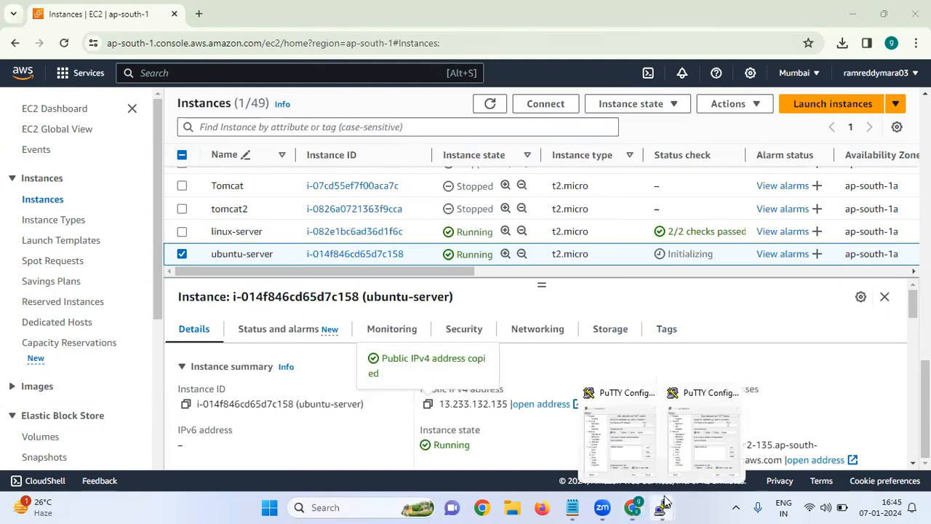
pyautogui.click(635, 447)
pyautogui.rightClick(449, 190)
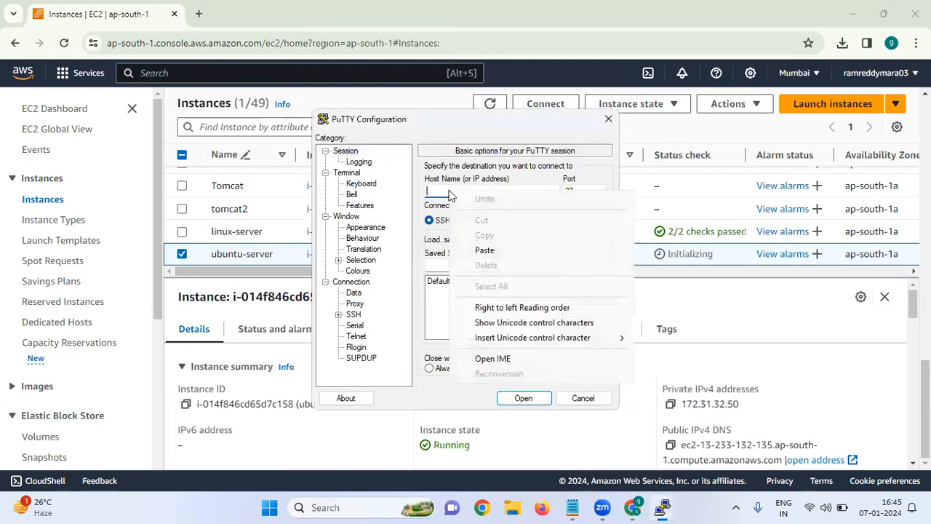
pyautogui.click(483, 251)
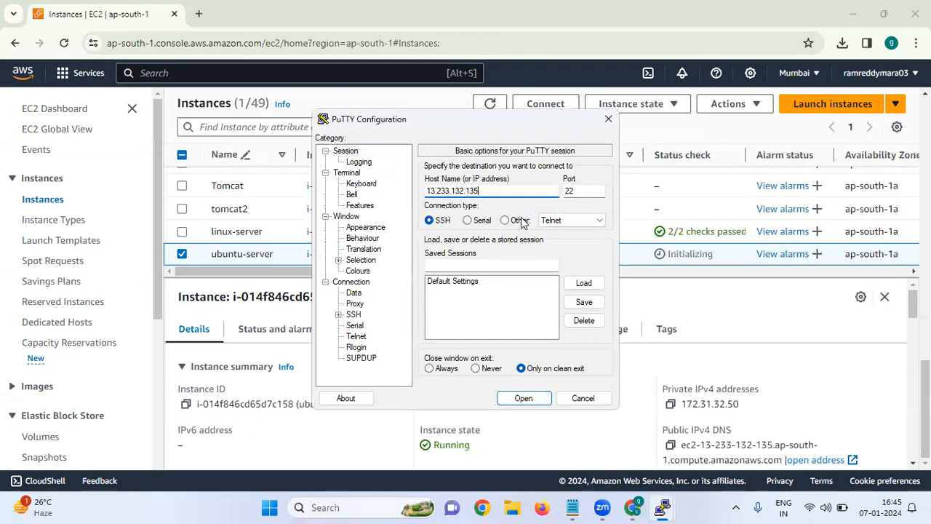
# Step: Set the SSH authentication credentials to use ubuntu-key.pem from Downloads as the private key file
pyautogui.click(355, 315)
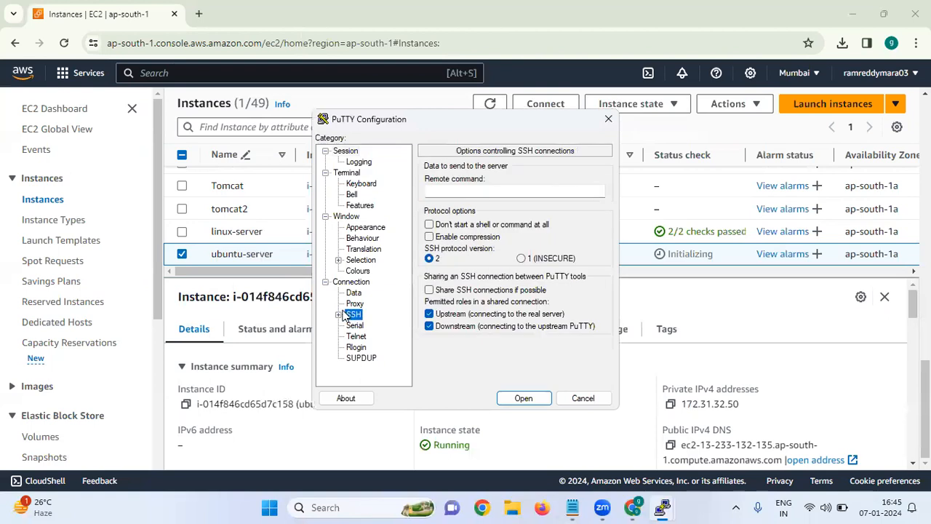
pyautogui.click(338, 314)
pyautogui.click(366, 326)
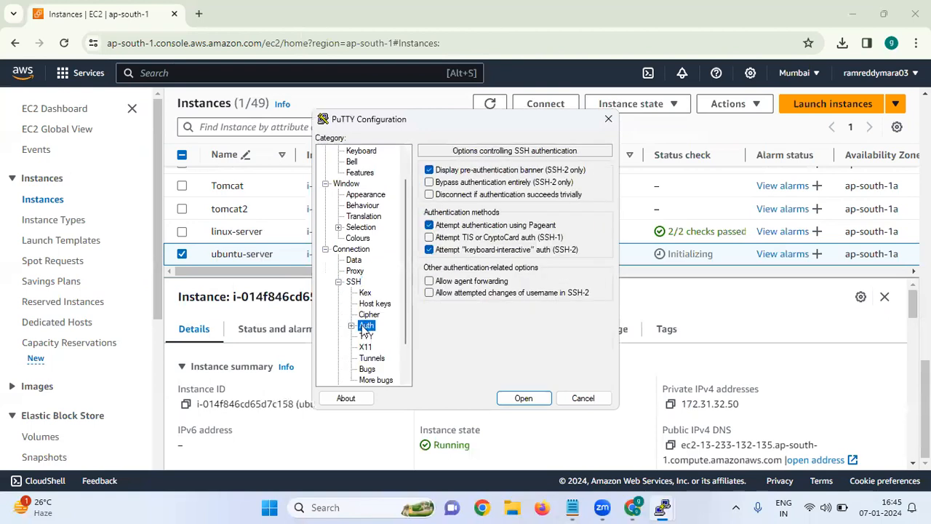
pyautogui.click(352, 327)
pyautogui.click(385, 336)
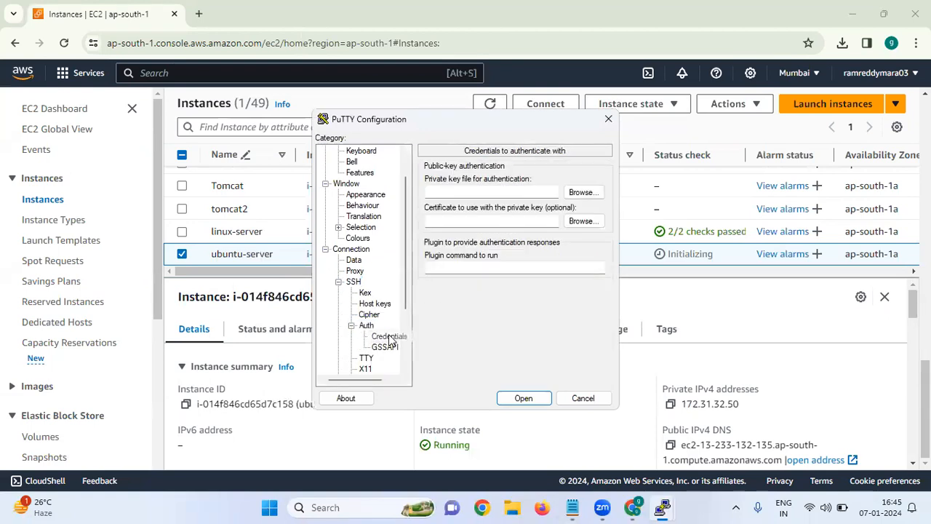
pyautogui.click(591, 192)
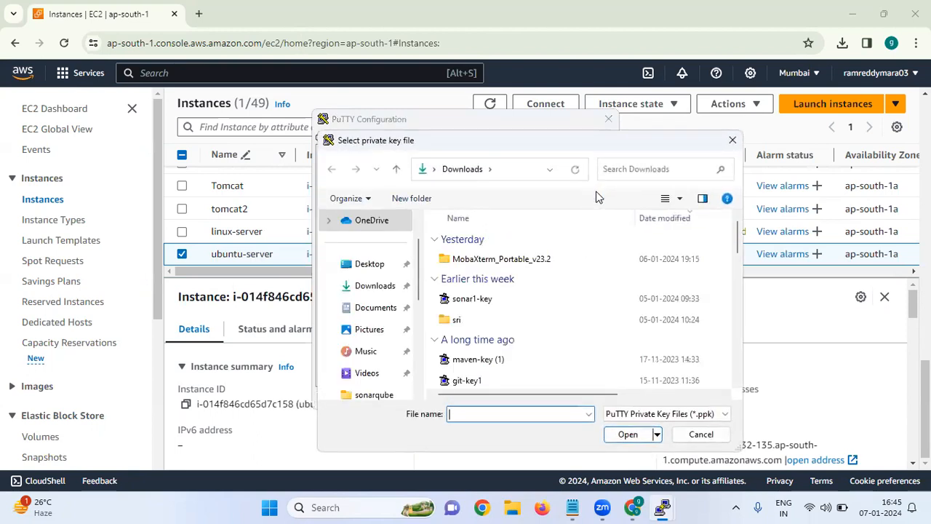
pyautogui.click(383, 284)
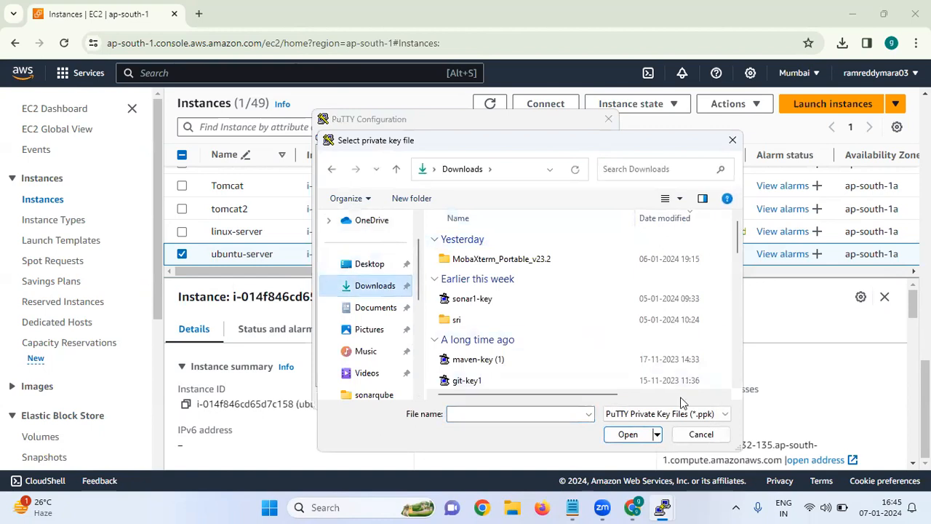
pyautogui.click(666, 416)
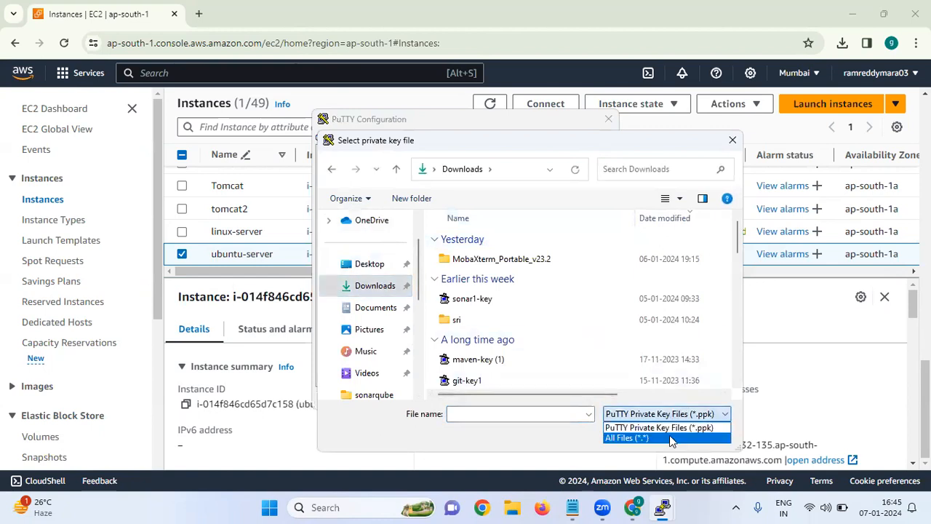
pyautogui.click(669, 436)
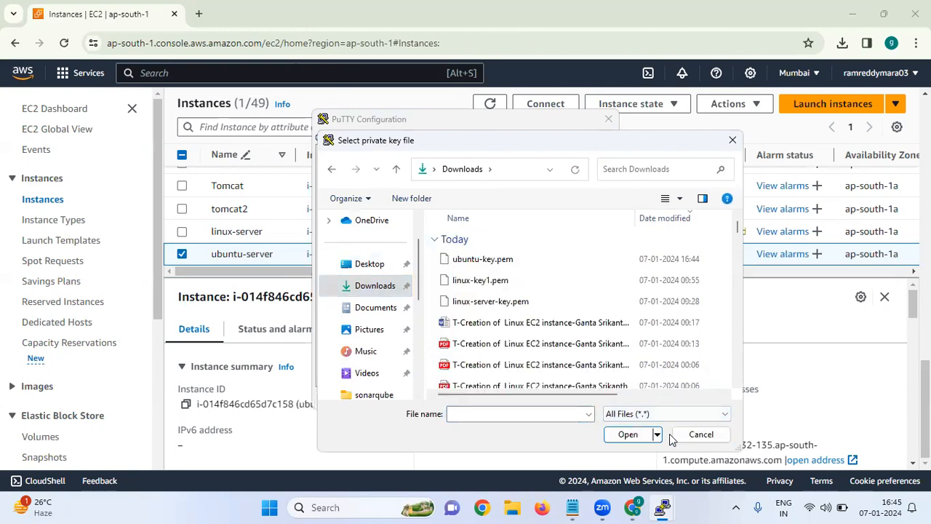
pyautogui.click(513, 262)
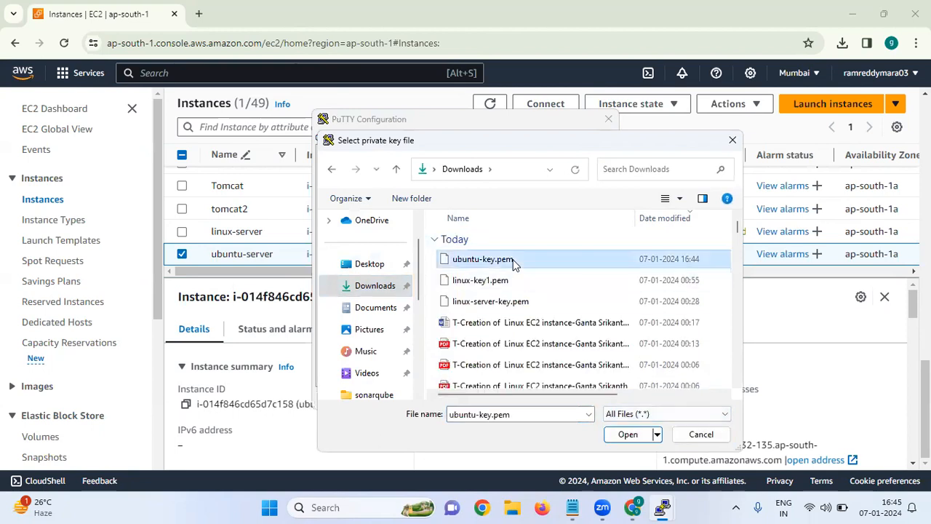
pyautogui.click(616, 435)
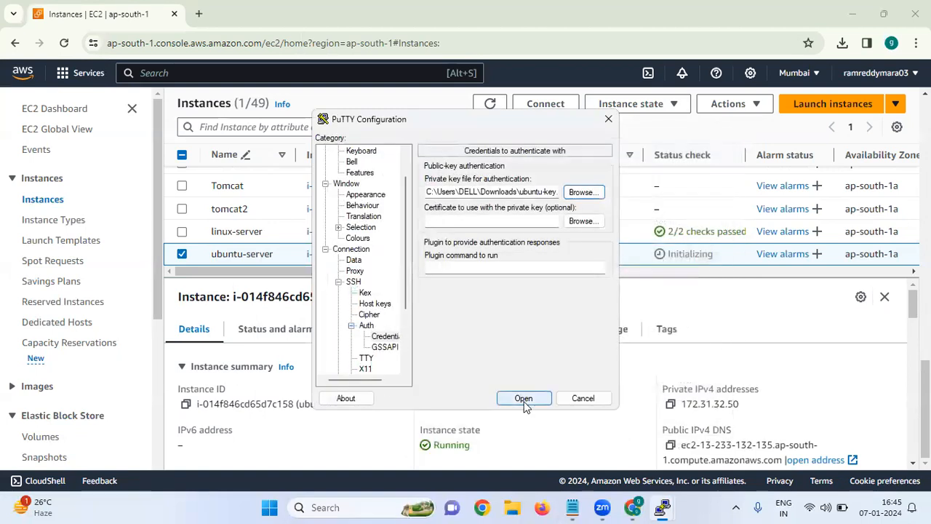
# Step: Open the SSH session to the server, accept its host key and maximize the terminal window
pyautogui.click(524, 400)
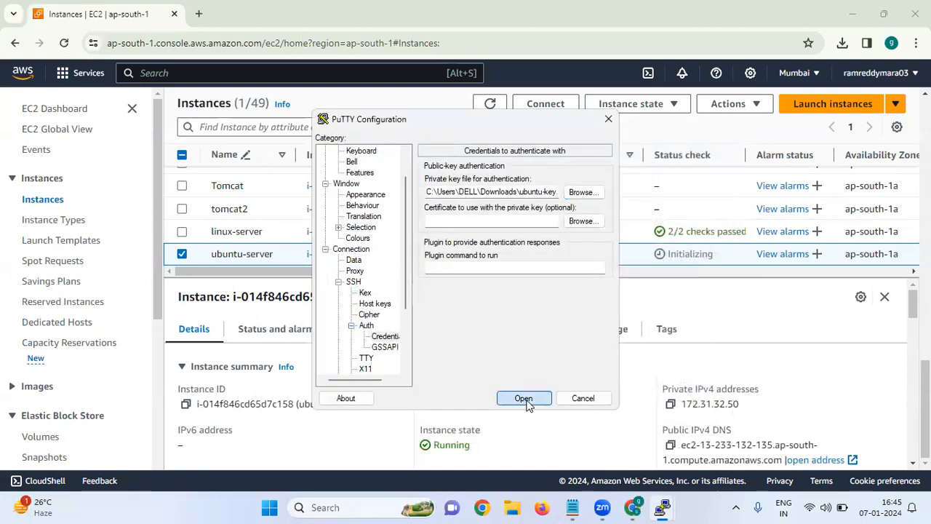
pyautogui.click(308, 376)
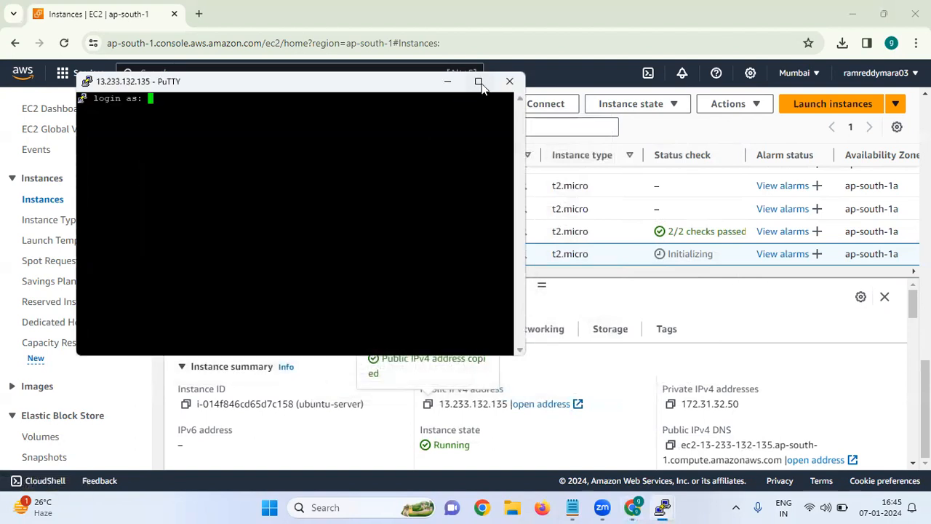
pyautogui.click(478, 81)
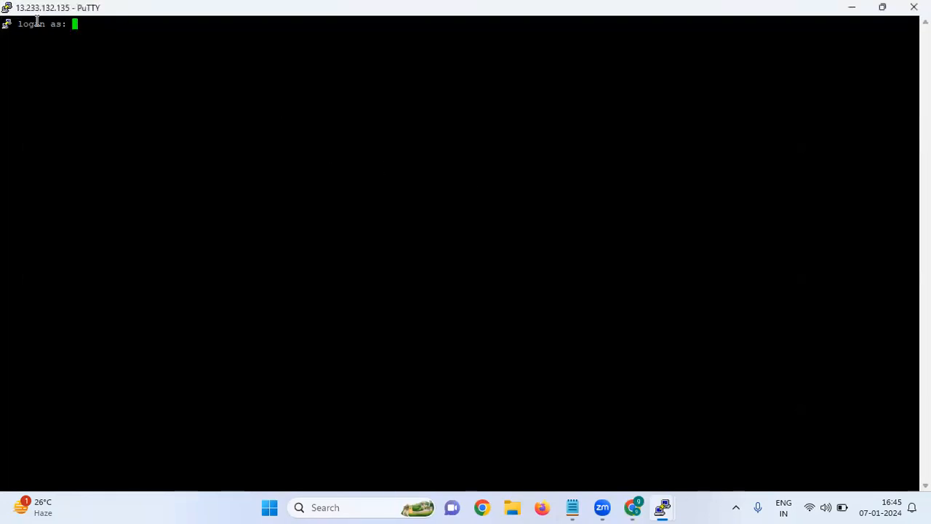
# Step: Set the terminal window's font size to 18 in the session's appearance settings and apply the change
pyautogui.rightClick(80, 7)
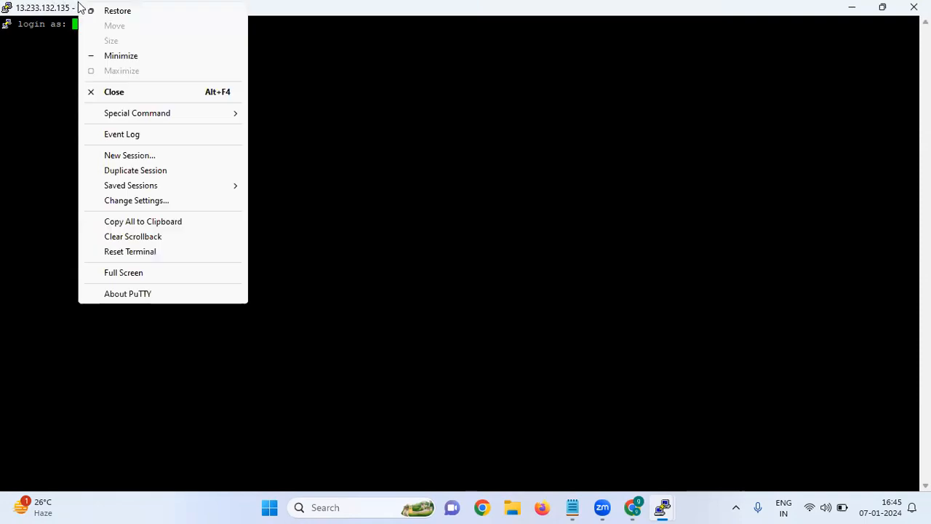
pyautogui.click(152, 201)
pyautogui.click(365, 227)
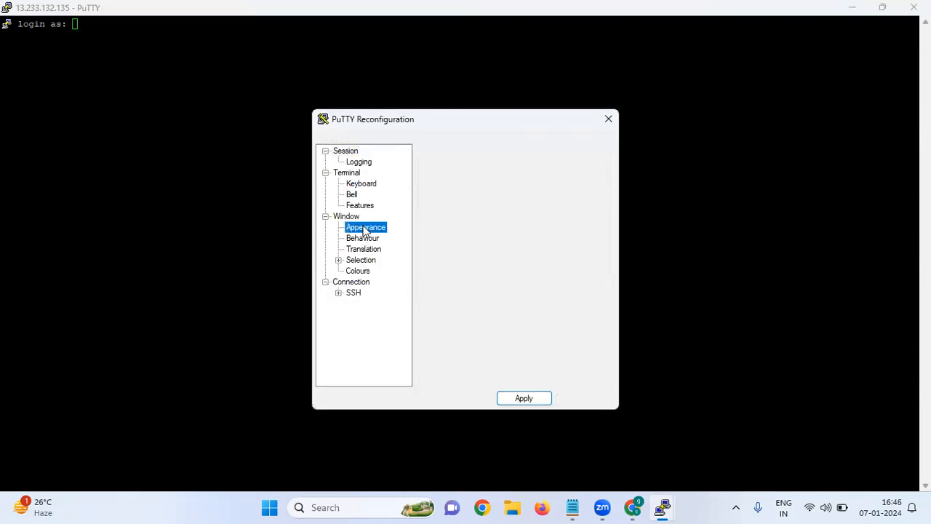
pyautogui.click(572, 248)
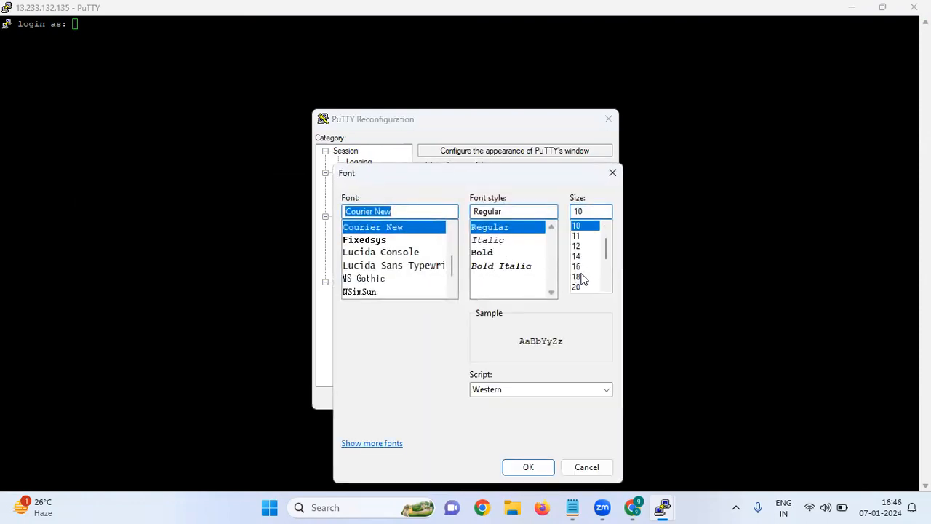
pyautogui.click(578, 276)
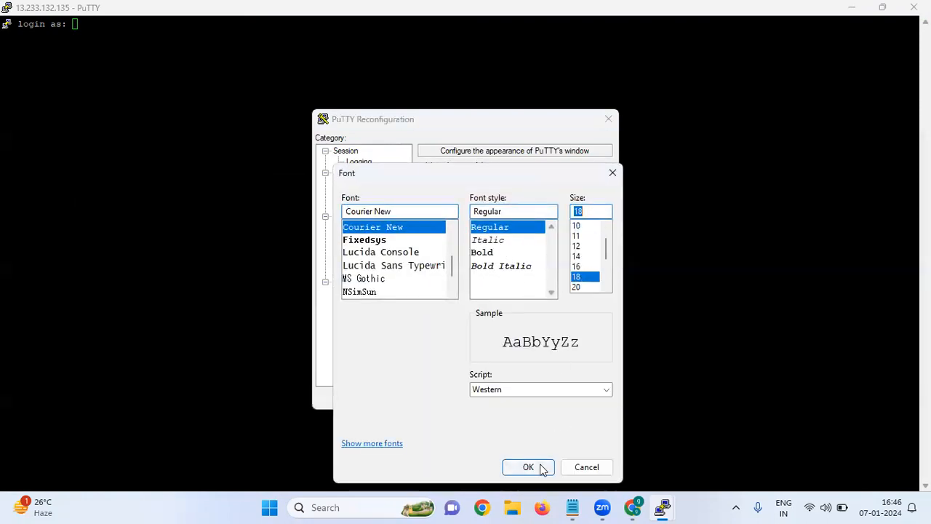
pyautogui.click(536, 468)
pyautogui.click(525, 399)
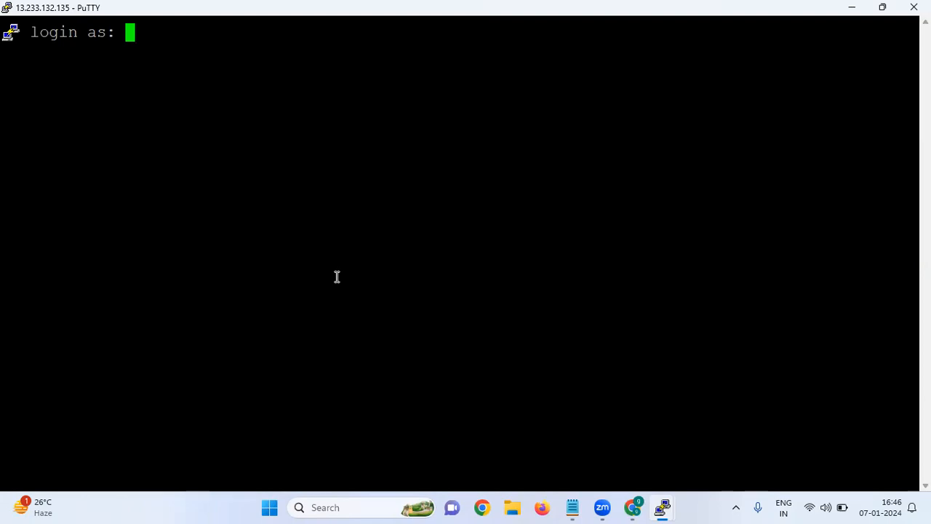
# Step: Log in to the server as the ubuntu user
pyautogui.write('ubuntu')
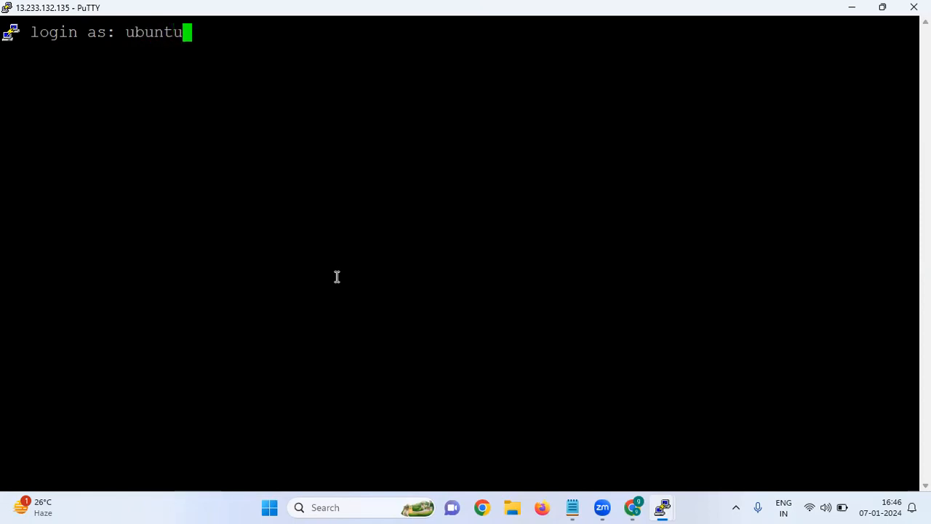
pyautogui.press('Return')
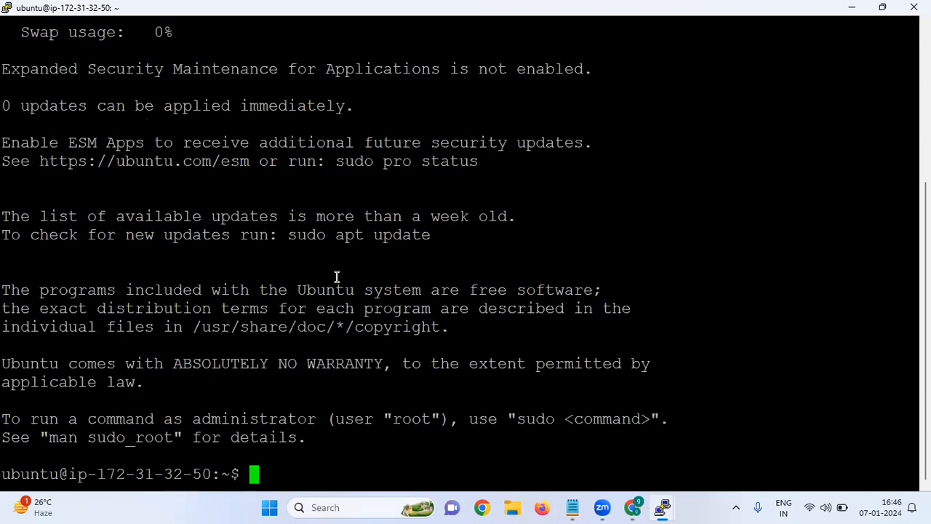
# Step: Switch to a root shell on the server with sudo -i
pyautogui.write('sudo ')
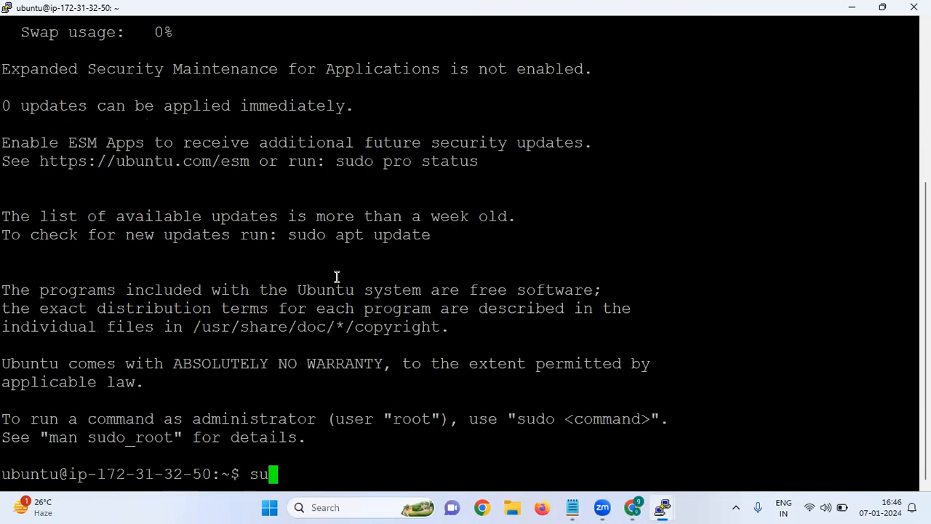
pyautogui.write('-')
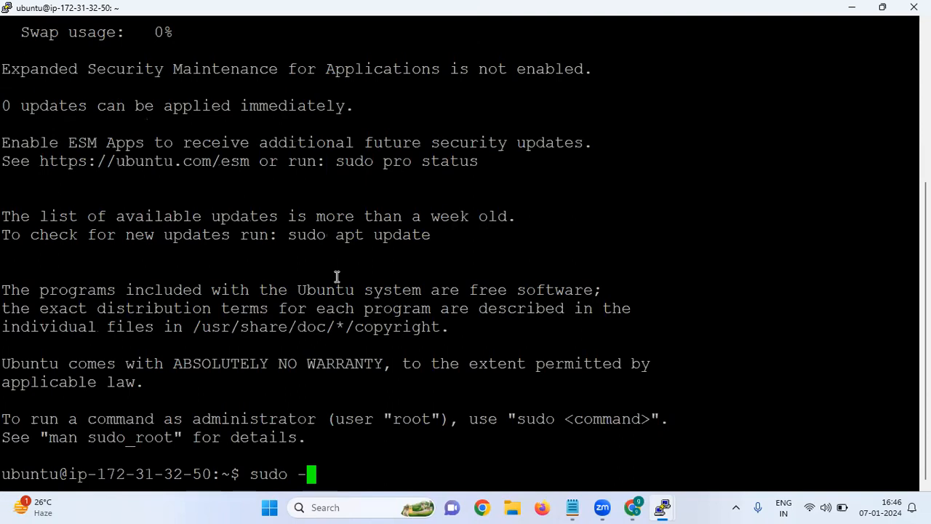
pyautogui.write('i')
pyautogui.press('Return')
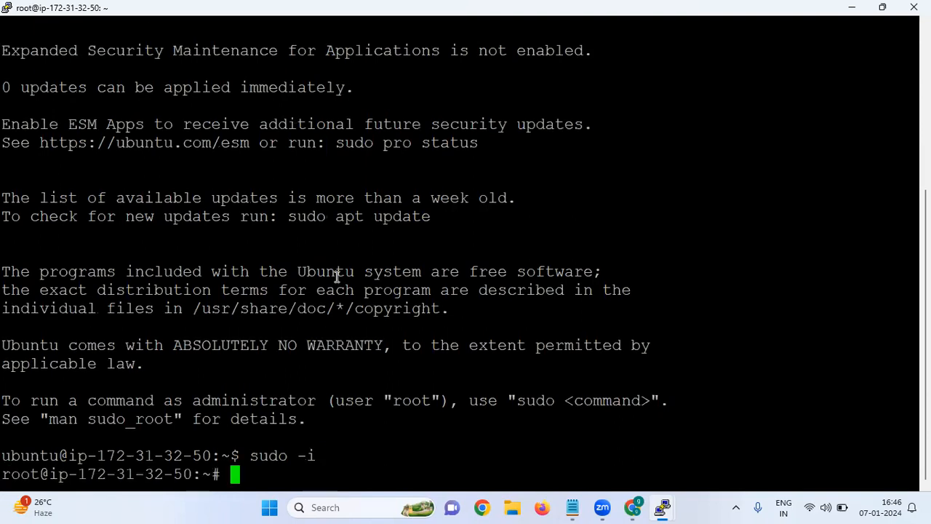